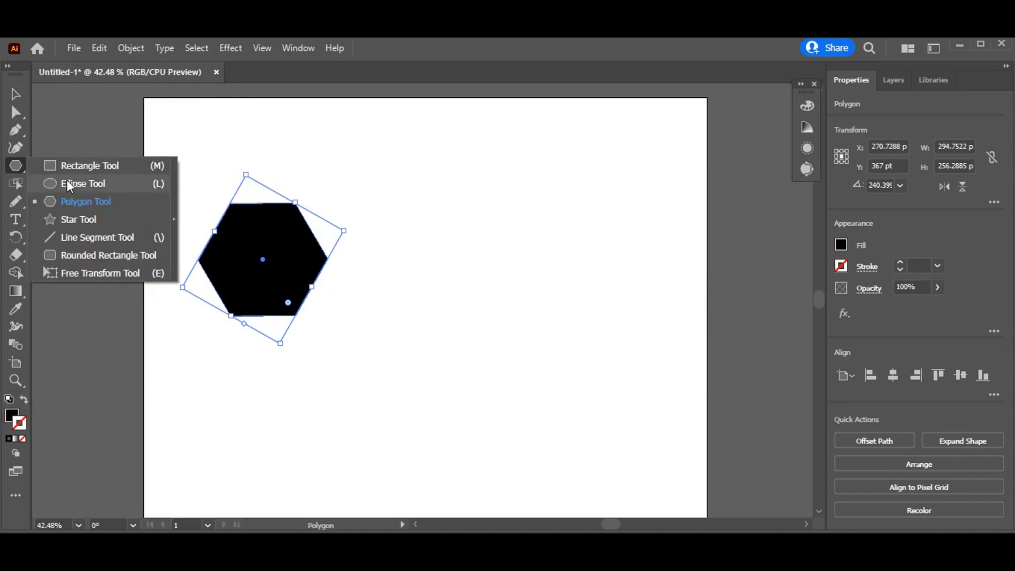
# Draw a second hexagon about 336 by 292 pt with no fill and a black stroke, beside the black hexagon.
pyautogui.moveTo(454, 174); pyautogui.dragTo(487, 230)
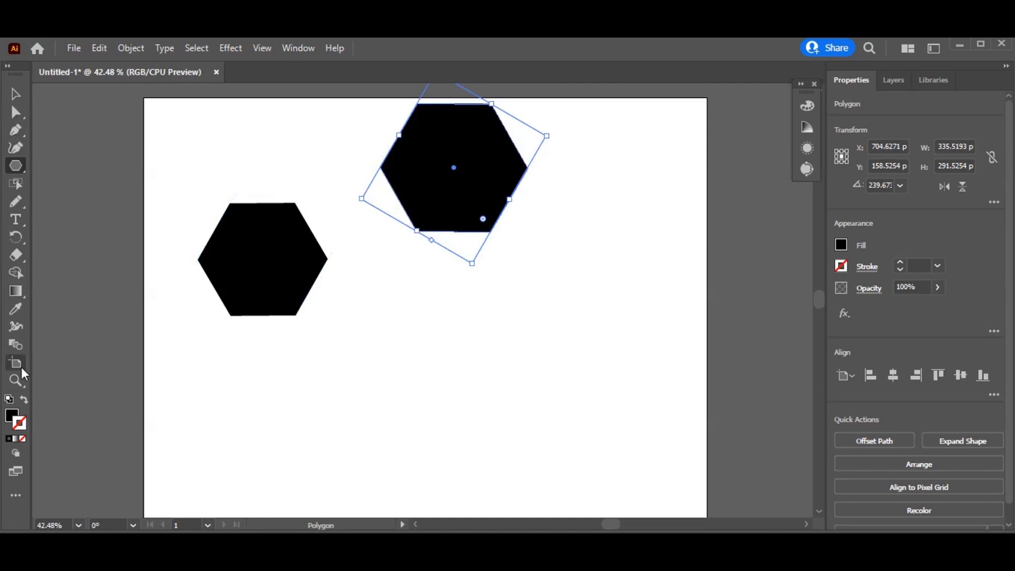
pyautogui.click(23, 399)
pyautogui.click(15, 98)
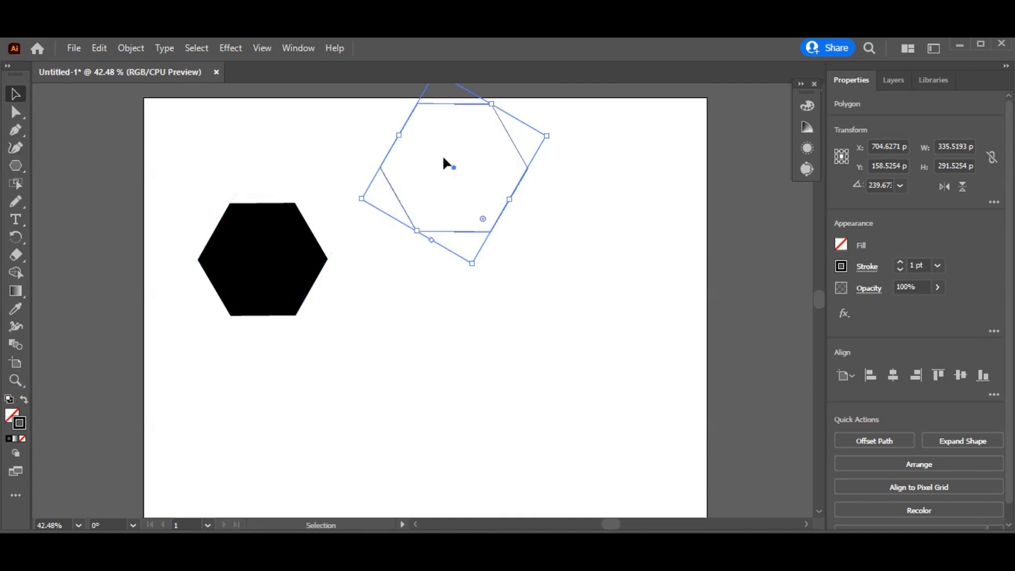
pyautogui.moveTo(454, 168); pyautogui.dragTo(514, 255)
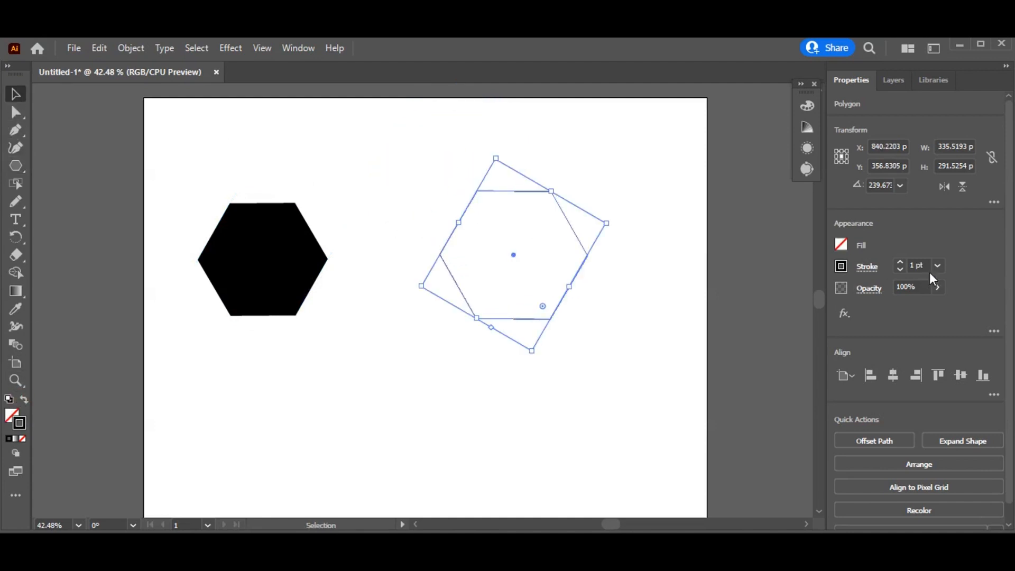
# Set the outlined hexagon's stroke weight to 4 pt and deselect it.
pyautogui.click(901, 264)
pyautogui.click(901, 264)
pyautogui.click(901, 264)
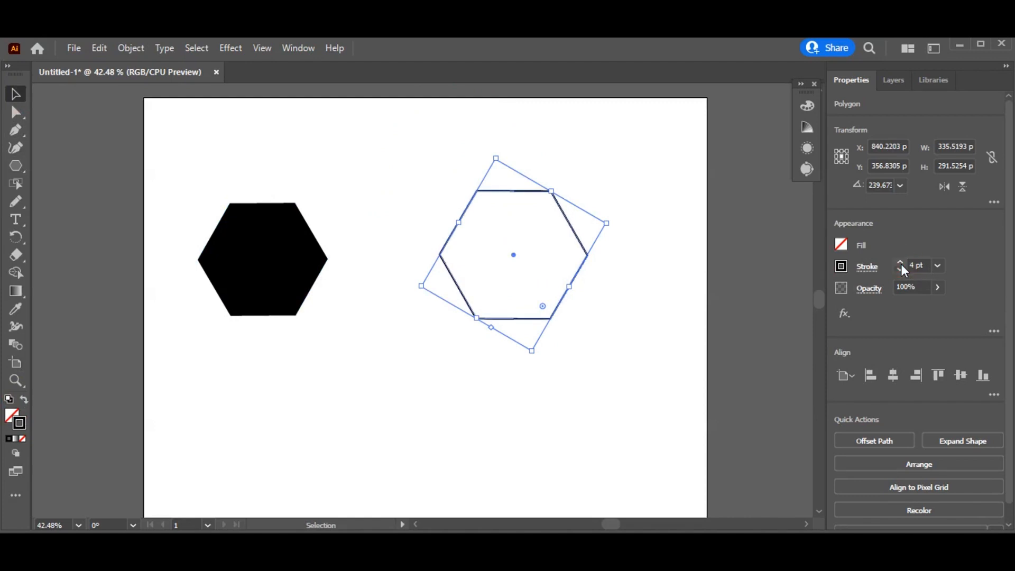
pyautogui.click(608, 375)
# Select the black hexagon and set the Eraser tool's size to 64 pt.
pyautogui.click(242, 294)
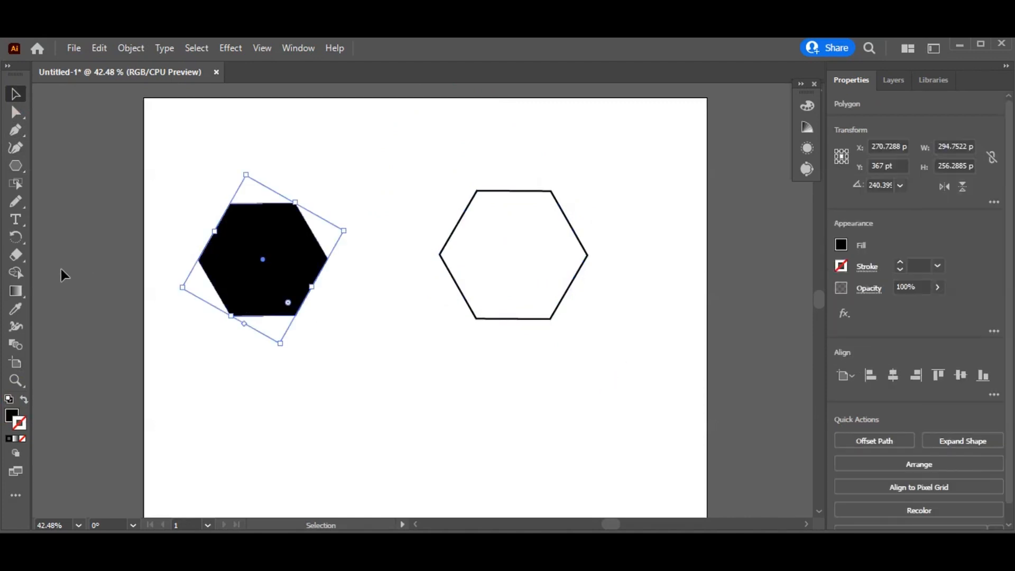
pyautogui.click(23, 258)
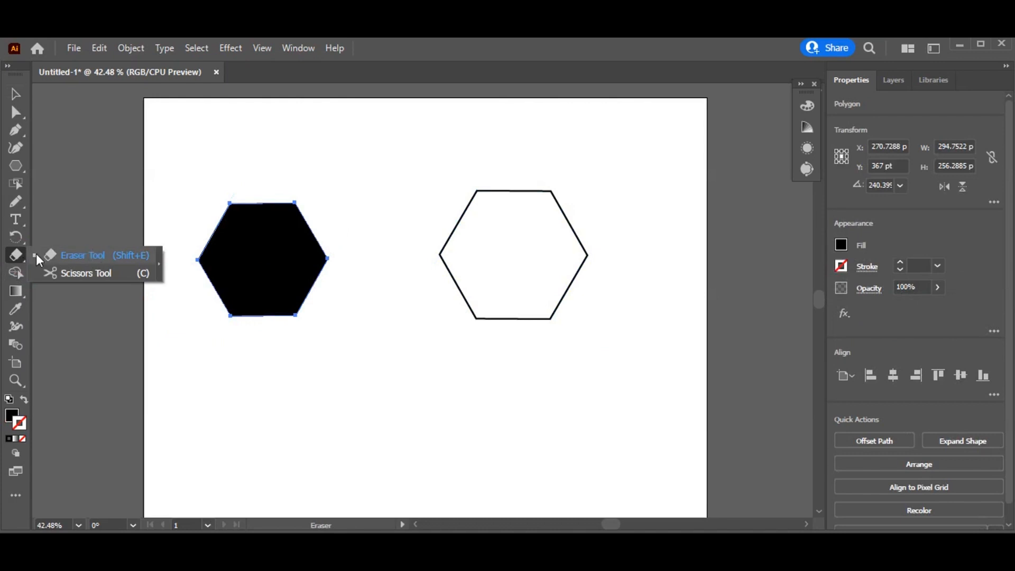
pyautogui.click(93, 254)
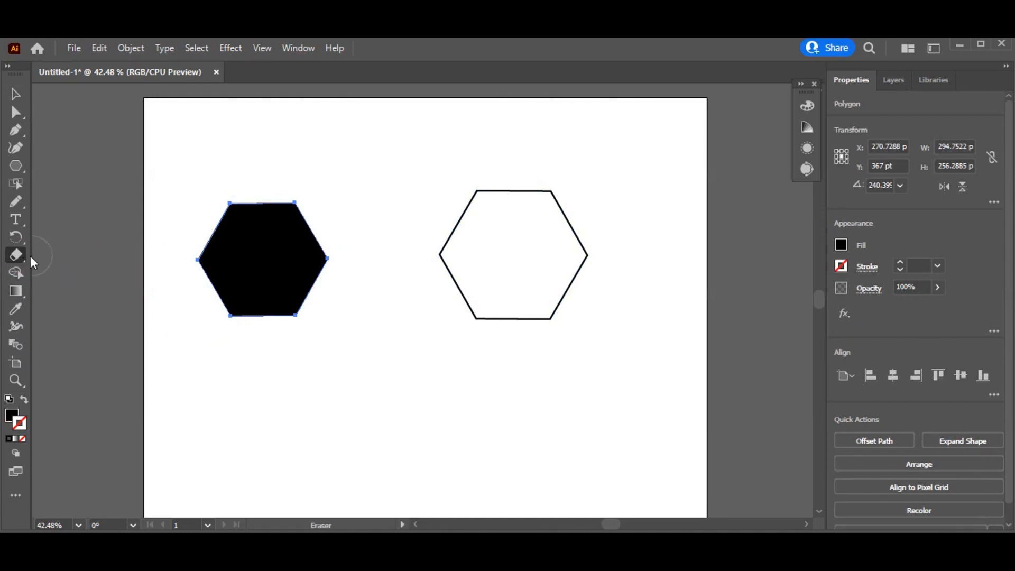
pyautogui.doubleClick(25, 256)
pyautogui.moveTo(388, 305)
pyautogui.mouseDown()
pyautogui.moveTo(370, 309)
pyautogui.moveTo(442, 306)
pyautogui.moveTo(376, 305)
pyautogui.mouseUp()
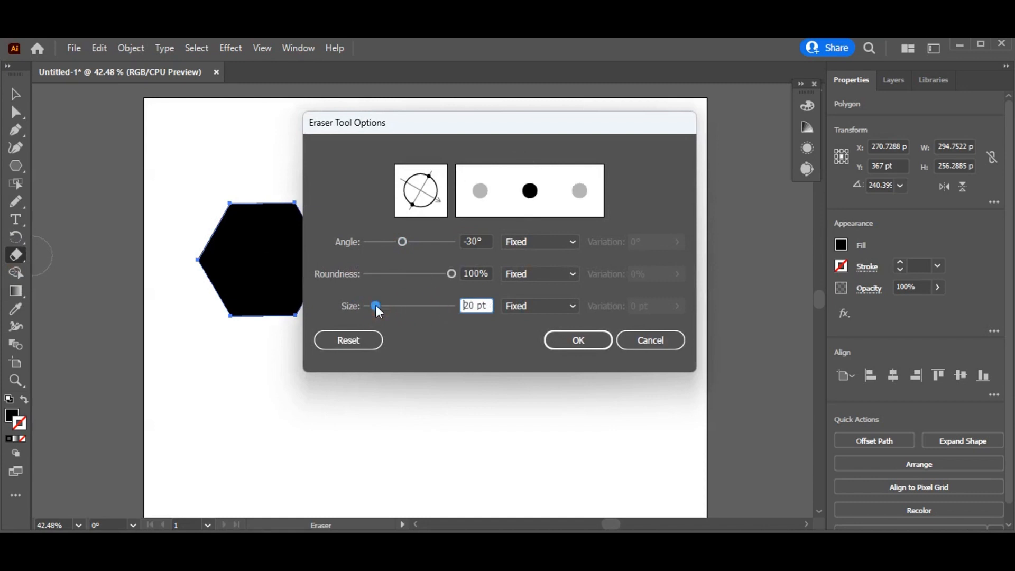
pyautogui.click(394, 306)
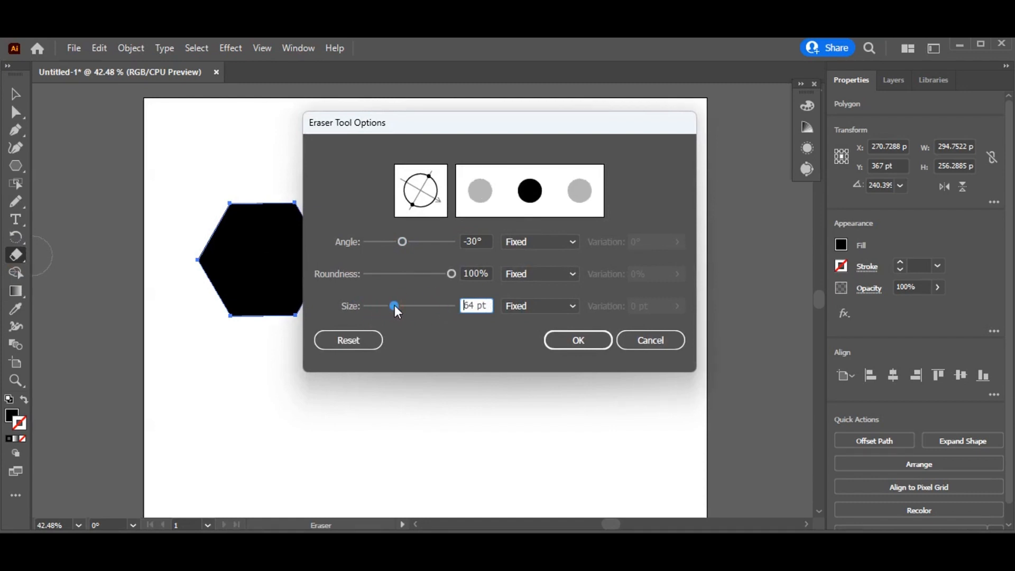
pyautogui.click(607, 345)
# Erase a strip along the top edge of the black hexagon with two eraser strokes.
pyautogui.moveTo(320, 186); pyautogui.dragTo(229, 201)
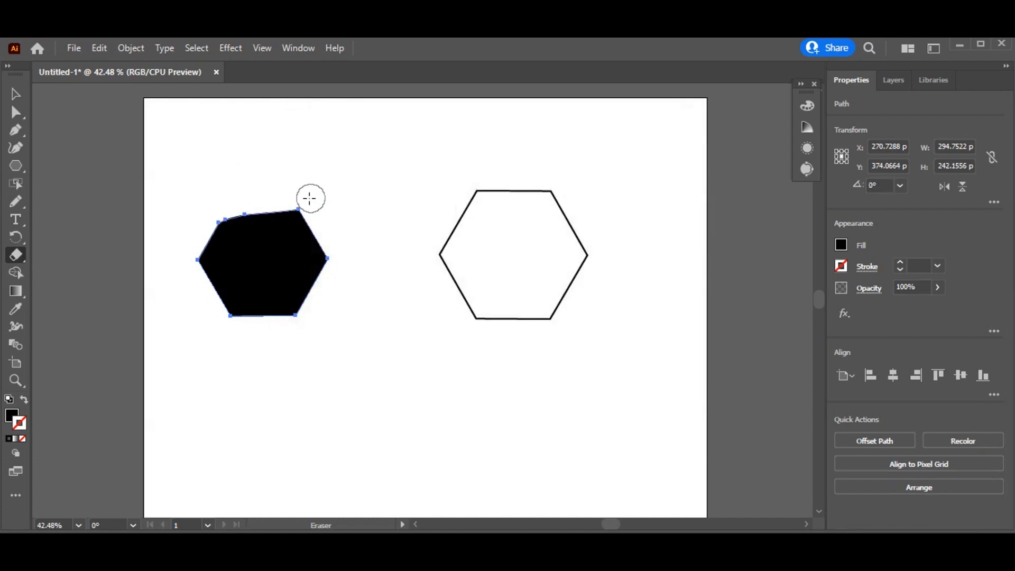
pyautogui.moveTo(311, 197); pyautogui.dragTo(198, 217)
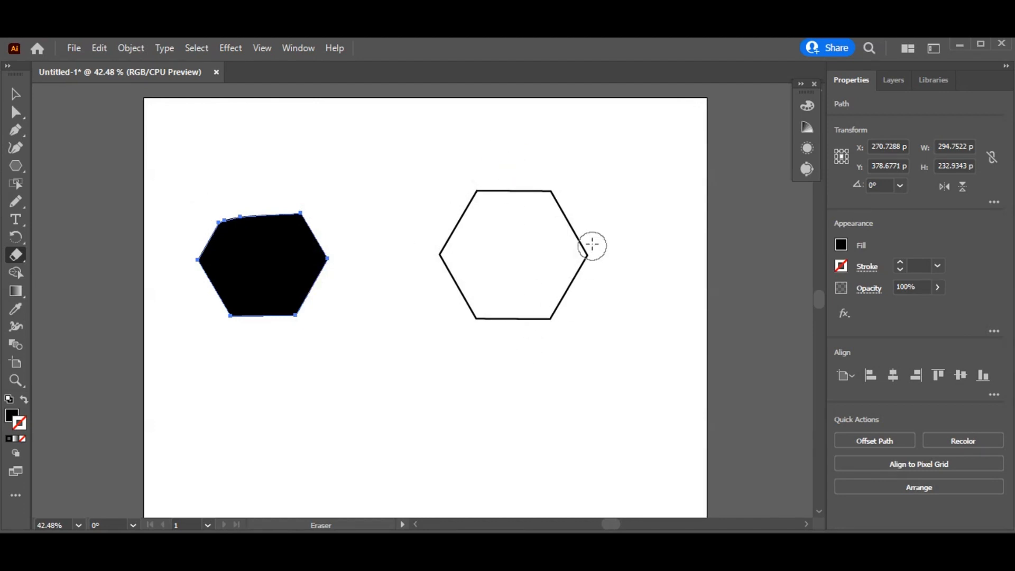
# Try to erase the lower and left edges of the outlined hexagon without selecting it.
pyautogui.moveTo(572, 304); pyautogui.dragTo(448, 318)
pyautogui.moveTo(478, 179); pyautogui.dragTo(423, 267)
# Select the outlined hexagon, erase along its upper-right edge and cut it in two with a vertical eraser stroke down the middle.
pyautogui.click(16, 94)
pyautogui.moveTo(447, 202); pyautogui.dragTo(606, 384)
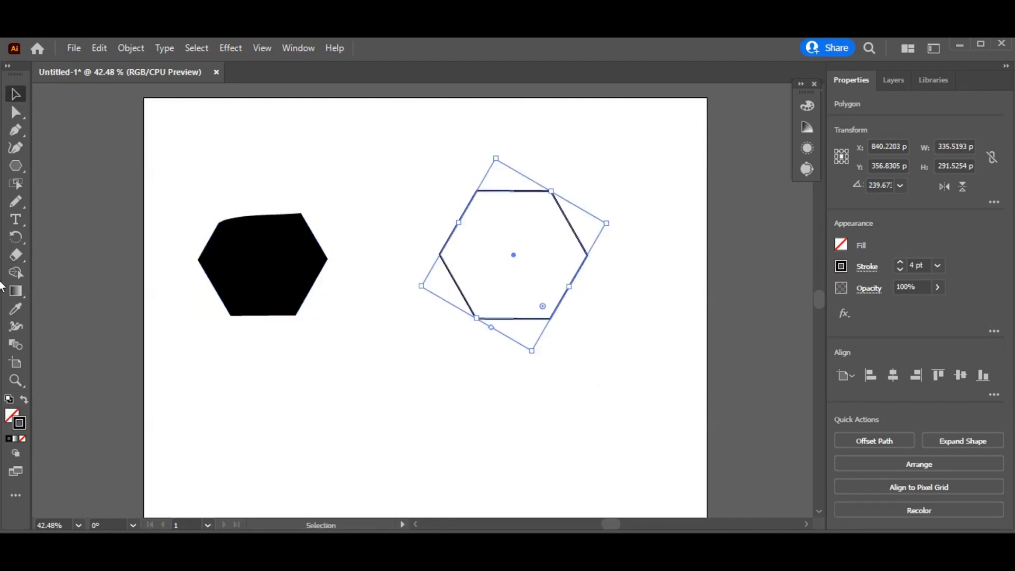
pyautogui.click(17, 256)
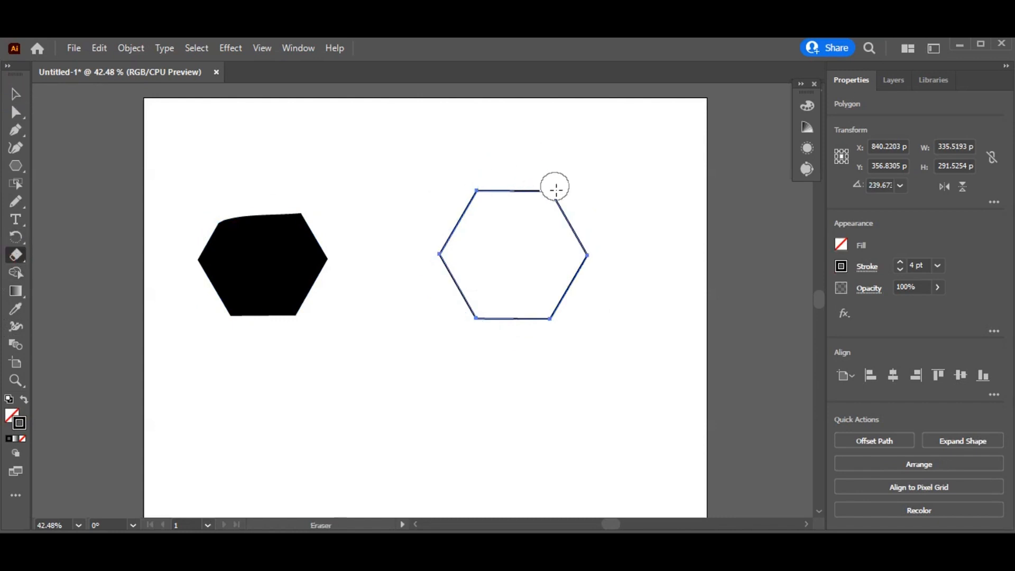
pyautogui.moveTo(553, 186); pyautogui.dragTo(595, 272)
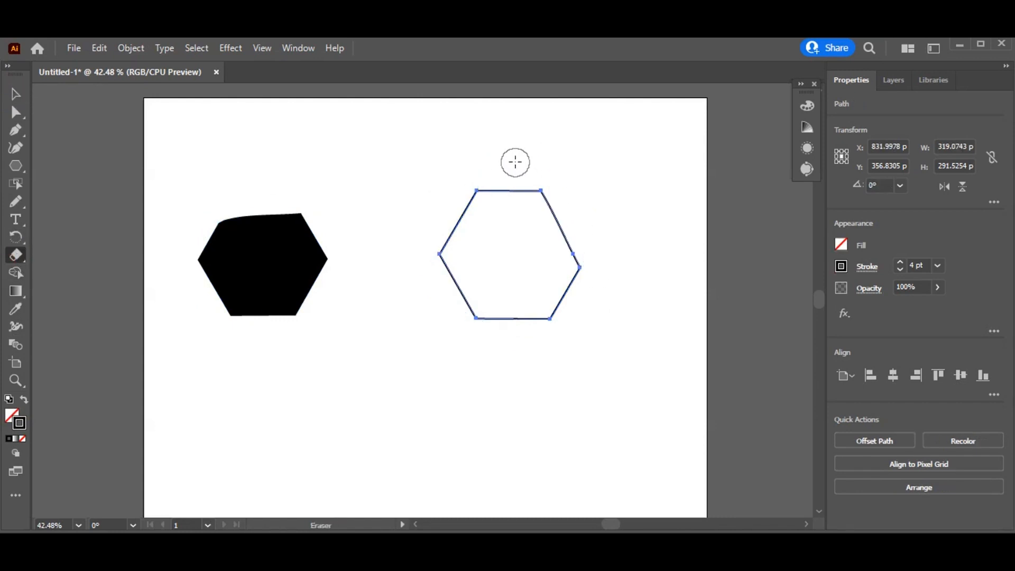
pyautogui.moveTo(515, 161); pyautogui.dragTo(511, 363)
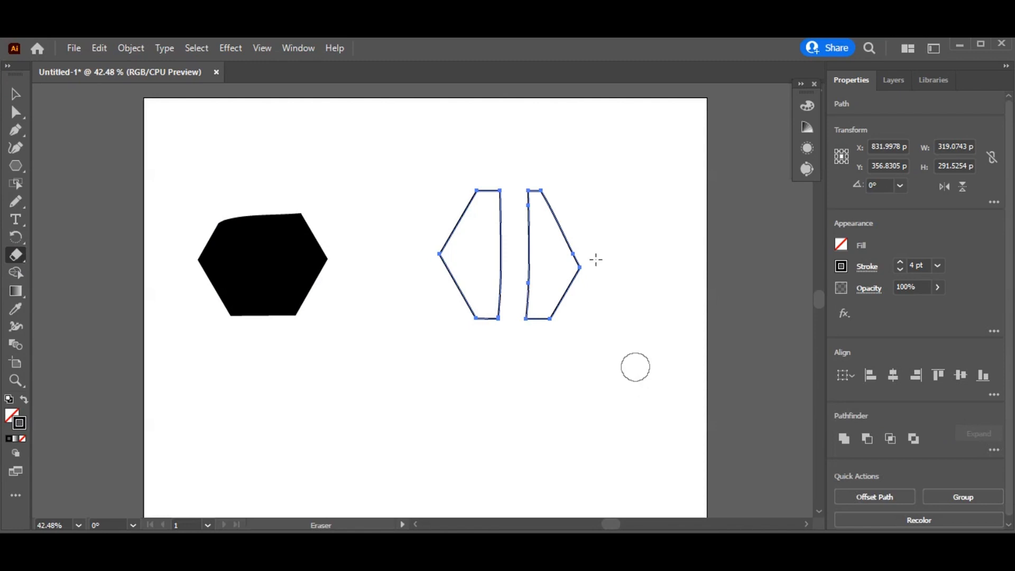
# Erase the right half of the outlined hexagon and trim the left tip and both right-hand corners of the remaining half.
pyautogui.moveTo(551, 181)
pyautogui.mouseDown()
pyautogui.moveTo(569, 308)
pyautogui.moveTo(551, 328)
pyautogui.moveTo(529, 282)
pyautogui.moveTo(530, 180)
pyautogui.moveTo(547, 331)
pyautogui.mouseUp()
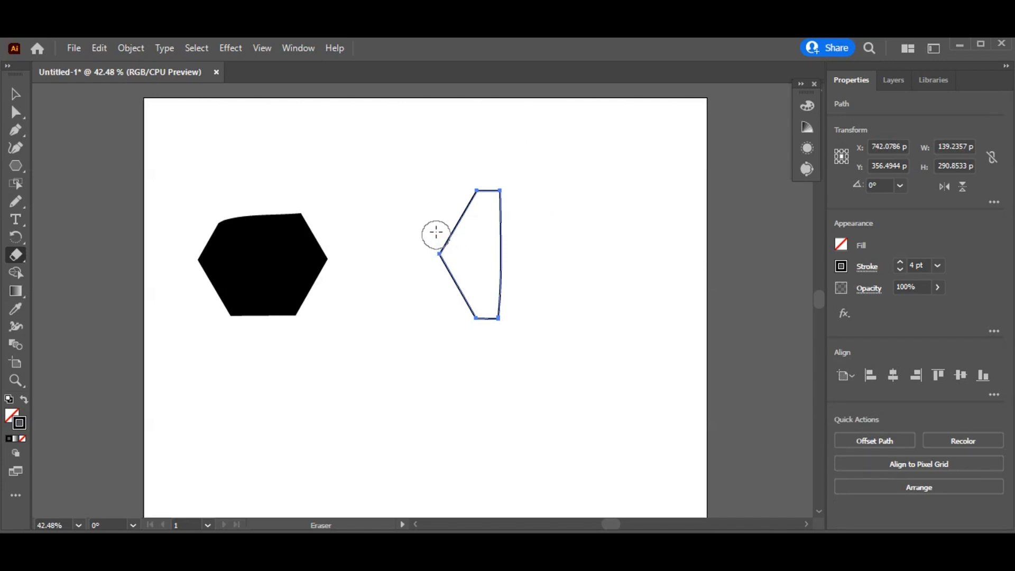
pyautogui.moveTo(435, 231); pyautogui.dragTo(428, 303)
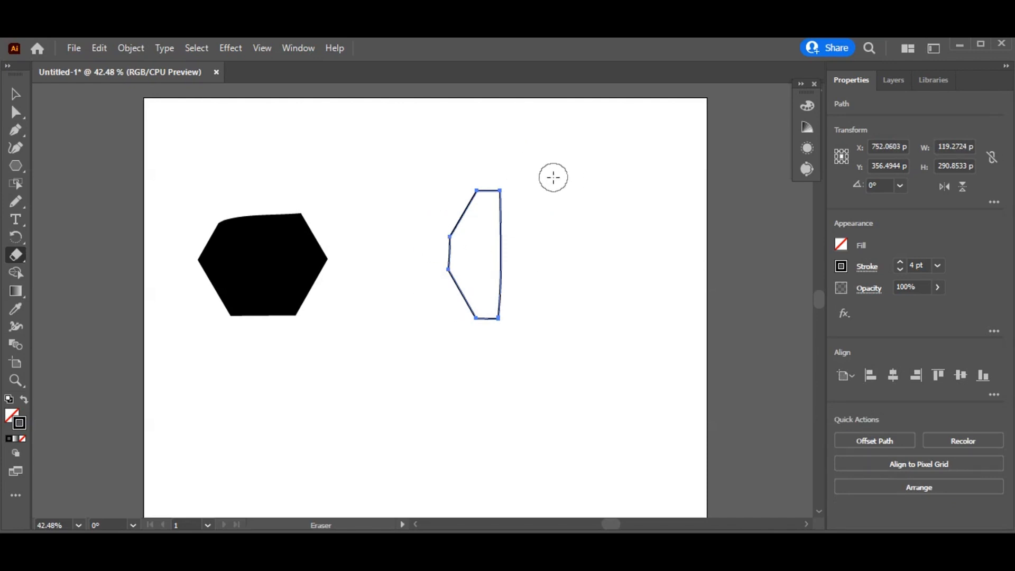
pyautogui.moveTo(494, 339); pyautogui.dragTo(521, 301)
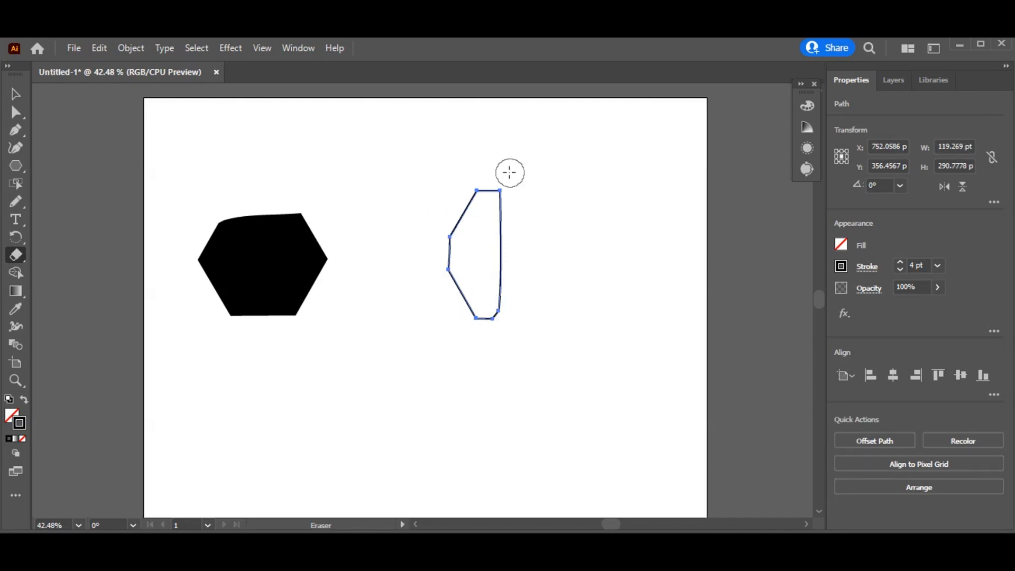
pyautogui.moveTo(494, 170); pyautogui.dragTo(533, 214)
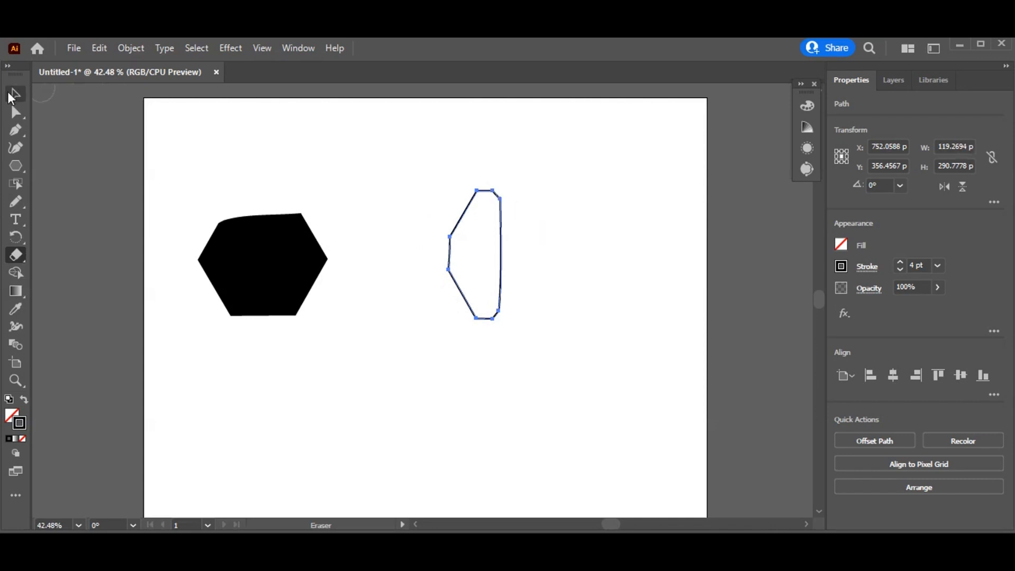
# Delete the remaining piece of the outlined hexagon.
pyautogui.click(16, 94)
pyautogui.click(369, 391)
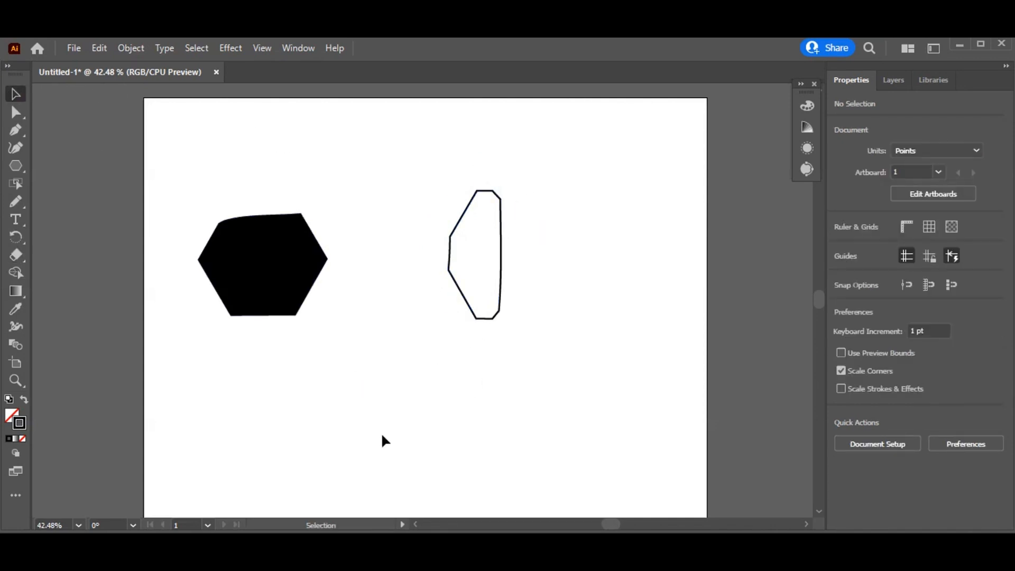
pyautogui.moveTo(395, 132); pyautogui.dragTo(515, 306)
pyautogui.press('Delete')
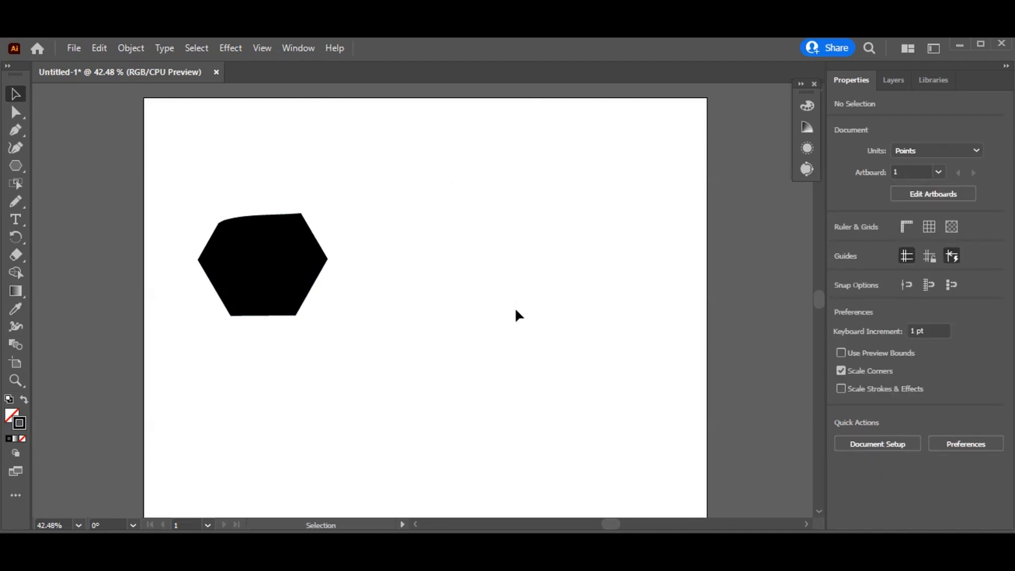
# Draw an outlined rectangle about 214 by 308 pt beside the black shape.
pyautogui.click(11, 163)
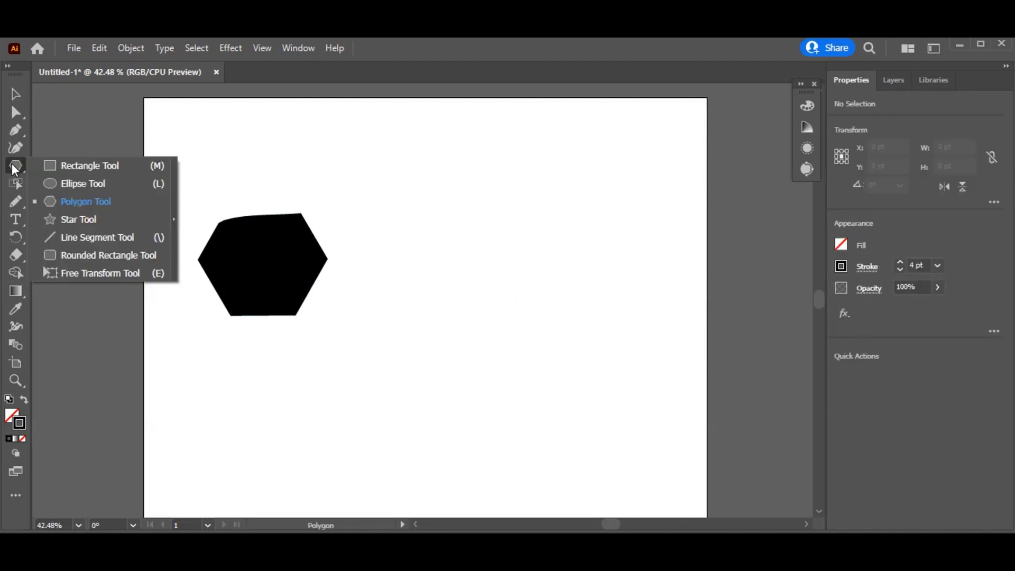
pyautogui.click(86, 170)
pyautogui.moveTo(433, 201); pyautogui.dragTo(527, 336)
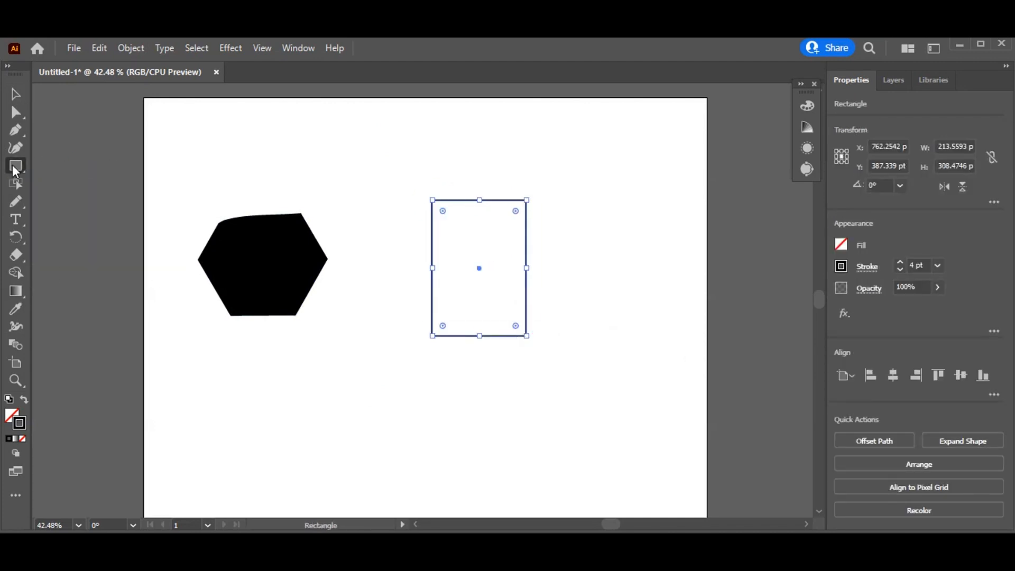
# Erase the two top corners of the rectangle diagonally and deselect it.
pyautogui.click(16, 254)
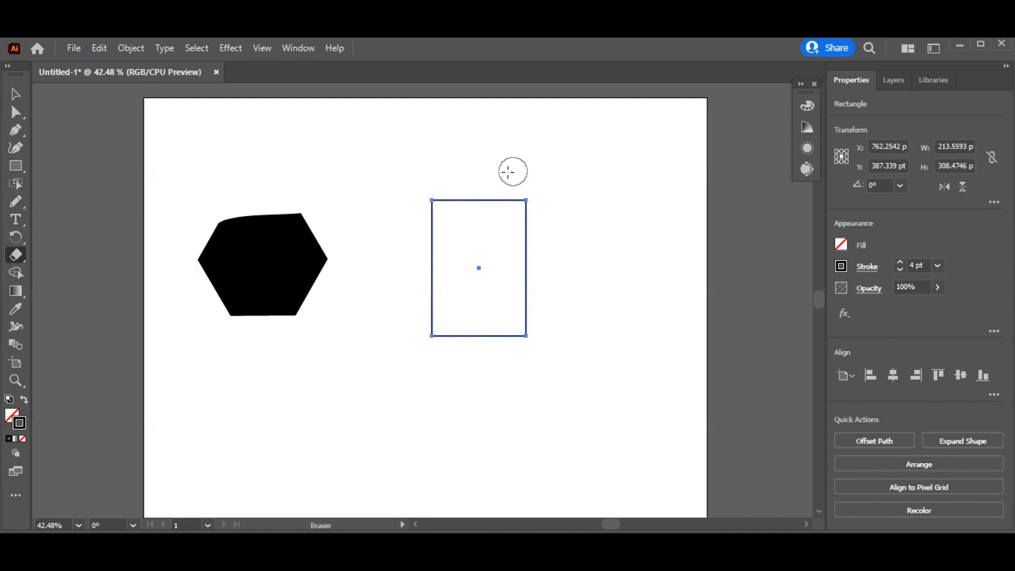
pyautogui.moveTo(513, 181); pyautogui.dragTo(622, 286)
pyautogui.moveTo(444, 179); pyautogui.dragTo(394, 229)
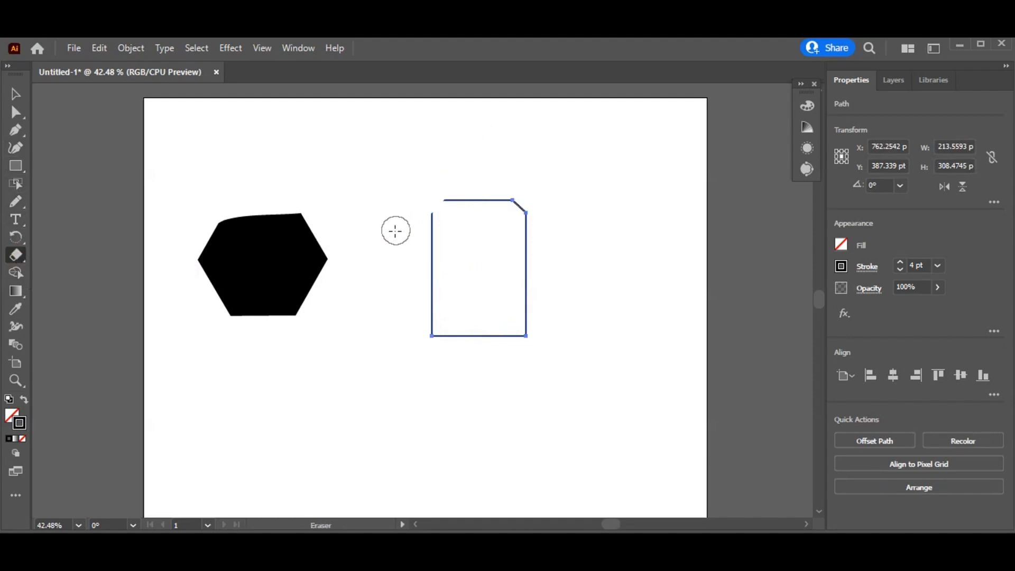
pyautogui.click(16, 95)
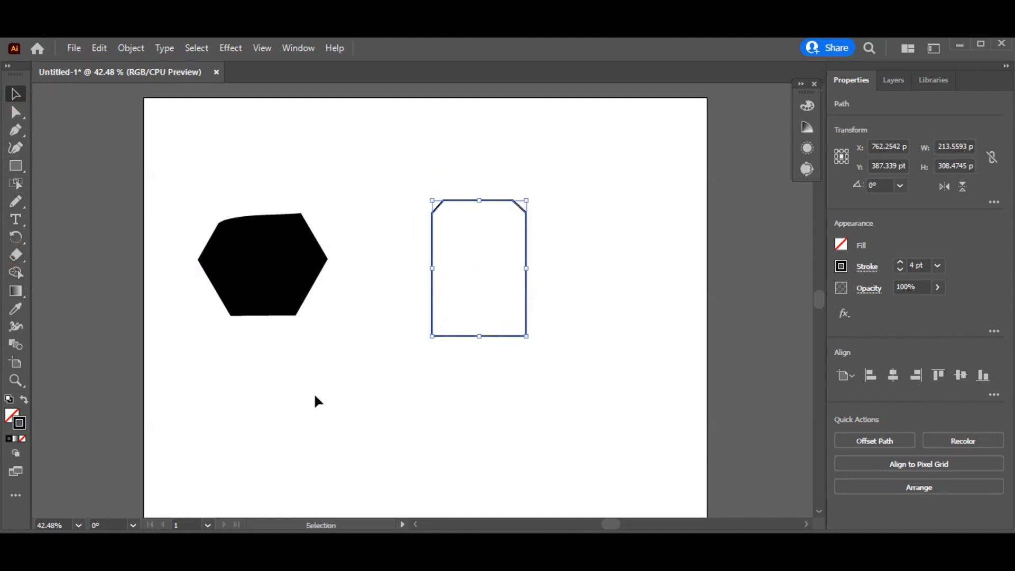
pyautogui.click(468, 384)
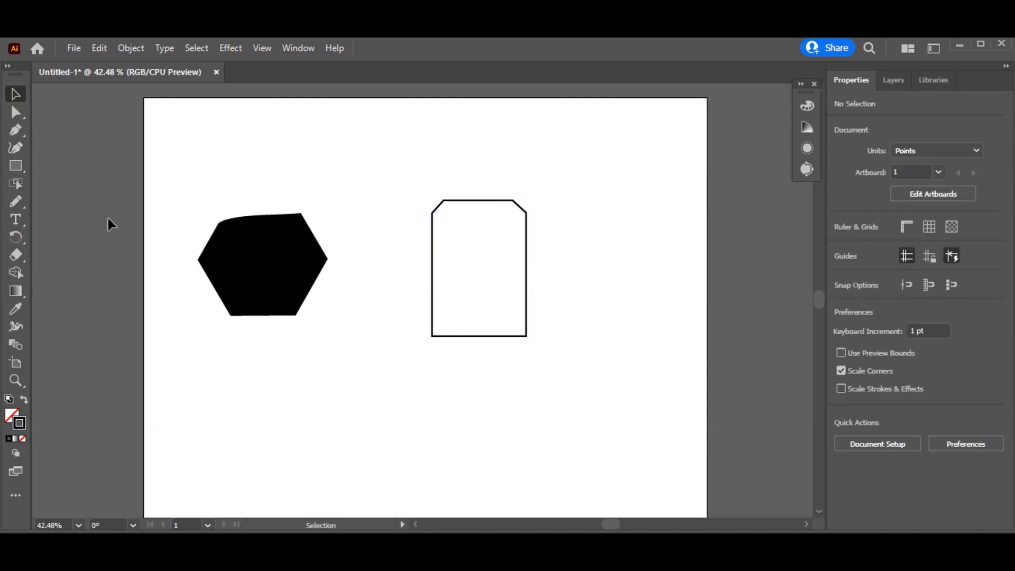
# Select the outlined rectangle and erase a vertical strip down its middle, splitting it into two pieces.
pyautogui.click(17, 255)
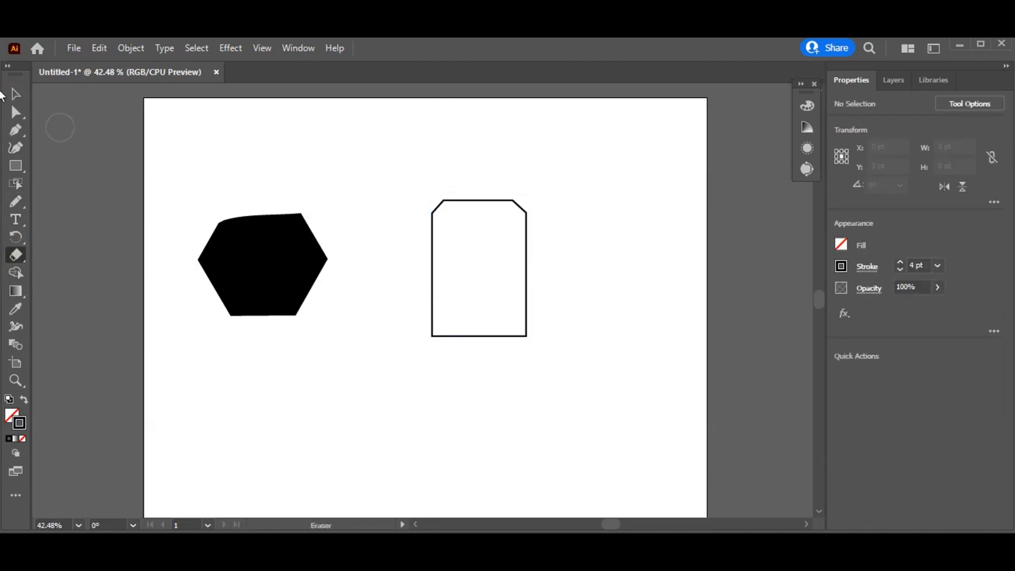
pyautogui.click(13, 95)
pyautogui.moveTo(457, 251); pyautogui.dragTo(547, 370)
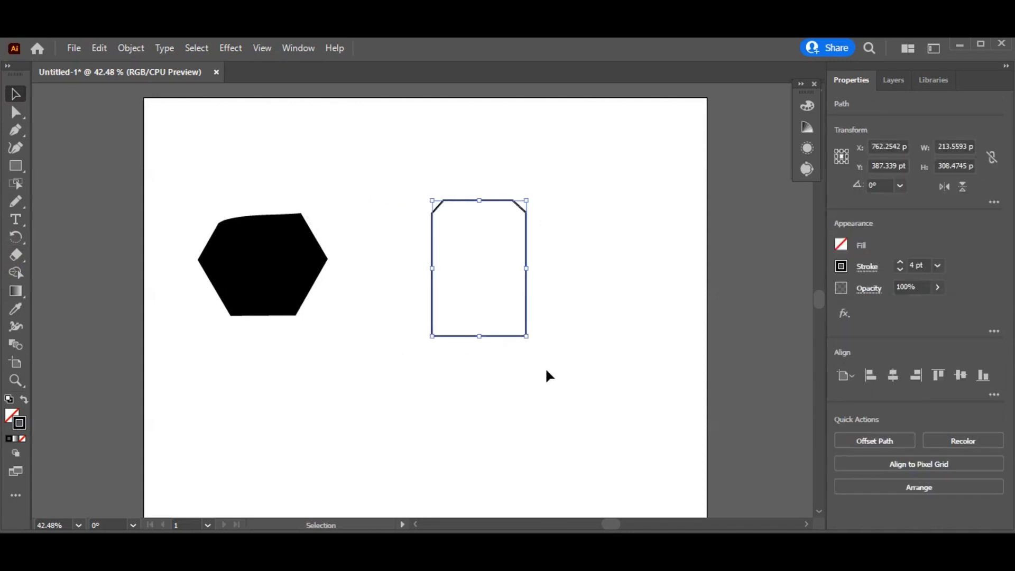
pyautogui.click(17, 256)
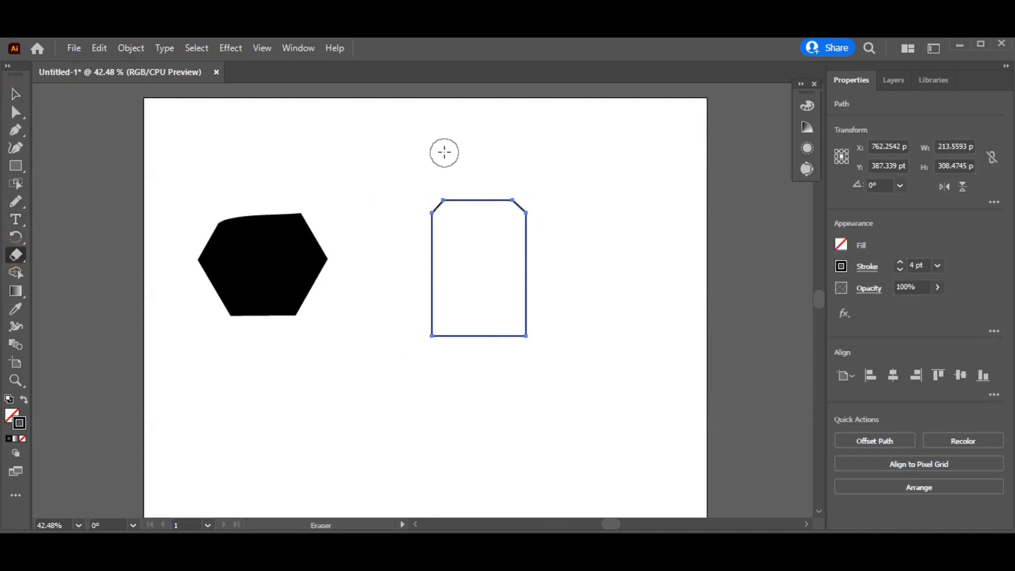
pyautogui.moveTo(478, 184); pyautogui.dragTo(485, 373)
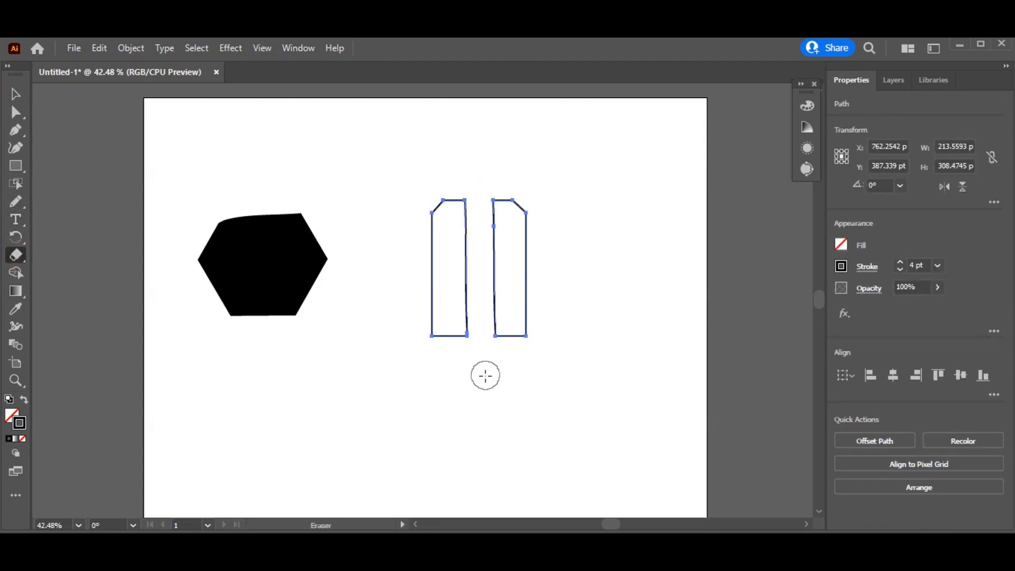
pyautogui.click(15, 94)
pyautogui.click(496, 373)
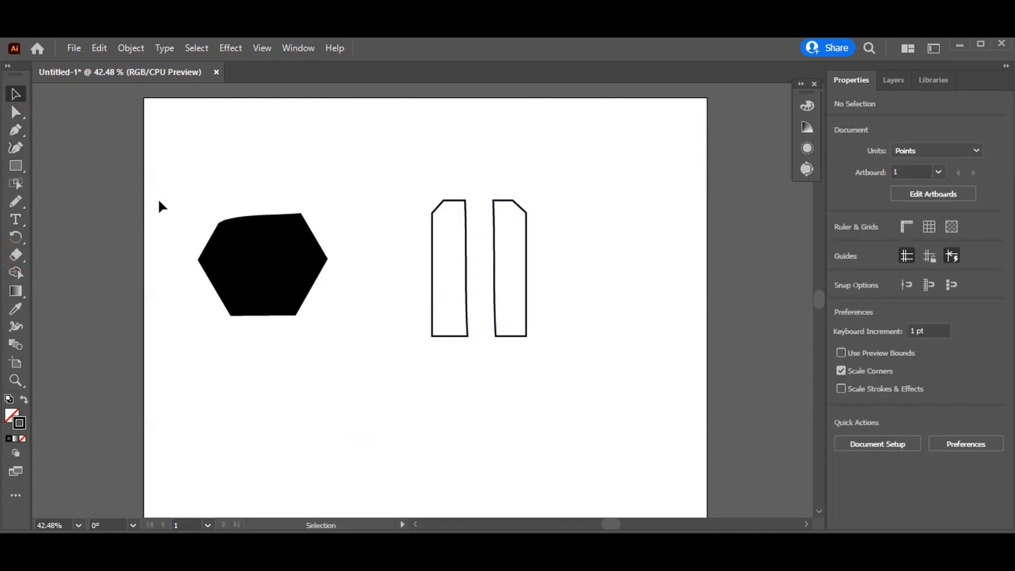
# Select both rectangle pieces and use the Path Eraser to remove the lower part of the left piece's inner edge.
pyautogui.moveTo(555, 175); pyautogui.dragTo(331, 453)
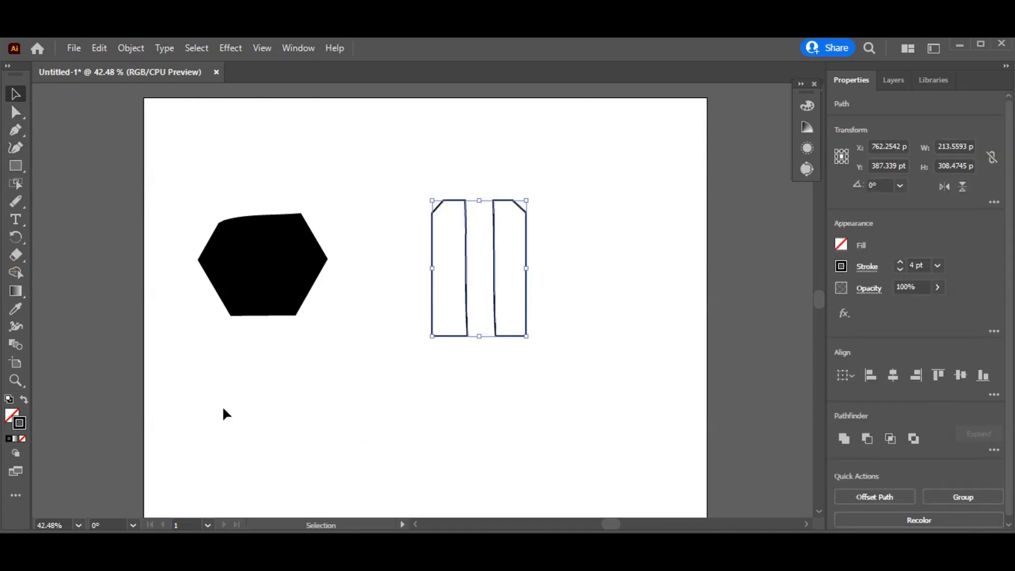
pyautogui.click(10, 204)
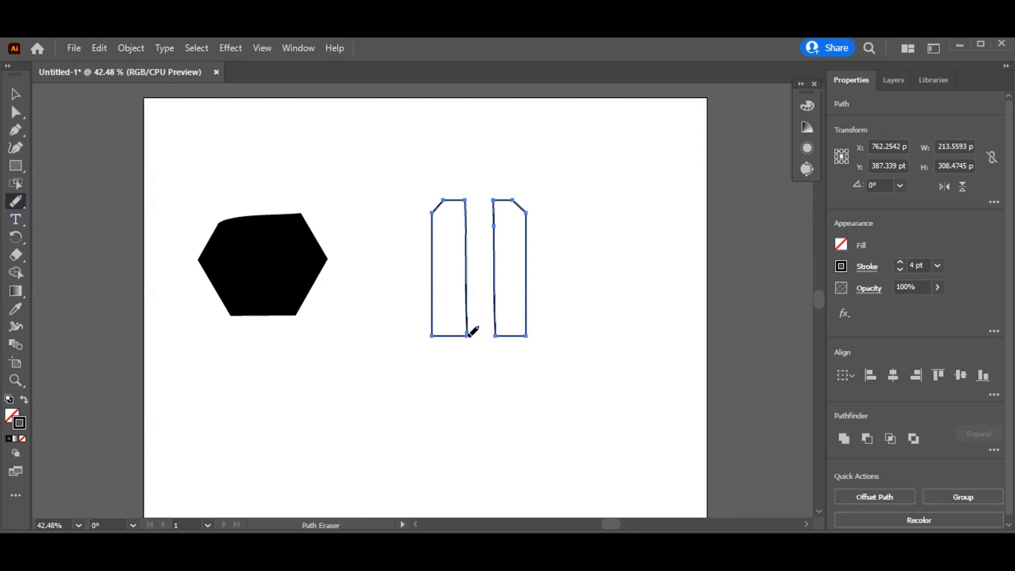
pyautogui.moveTo(472, 333); pyautogui.dragTo(468, 279)
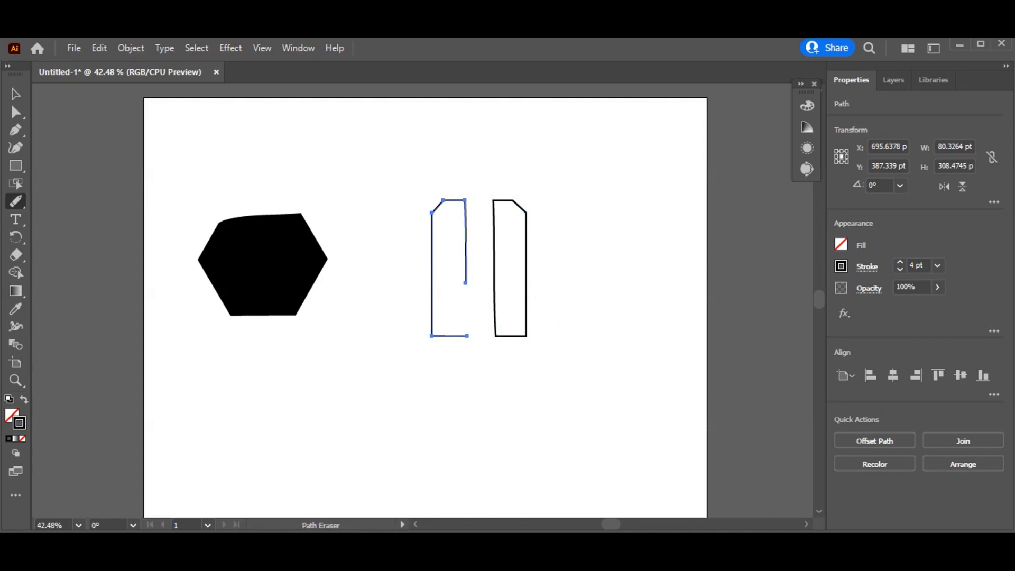
# Use the Path Eraser to remove the bottom edge of the left rectangle piece.
pyautogui.moveTo(554, 199)
pyautogui.mouseDown()
pyautogui.moveTo(461, 322)
pyautogui.moveTo(550, 166)
pyautogui.moveTo(581, 339)
pyautogui.moveTo(364, 260)
pyautogui.mouseUp()
pyautogui.moveTo(512, 175)
pyautogui.mouseDown()
pyautogui.moveTo(516, 381)
pyautogui.moveTo(440, 322)
pyautogui.moveTo(531, 132)
pyautogui.mouseUp()
pyautogui.moveTo(470, 337); pyautogui.dragTo(433, 333)
pyautogui.click(483, 308)
pyautogui.moveTo(480, 219)
pyautogui.mouseDown()
pyautogui.moveTo(433, 279)
pyautogui.moveTo(476, 278)
pyautogui.mouseUp()
# Select the right rectangle piece and remove its whole inner vertical edge with the Path Eraser.
pyautogui.click(16, 94)
pyautogui.moveTo(492, 177); pyautogui.dragTo(551, 346)
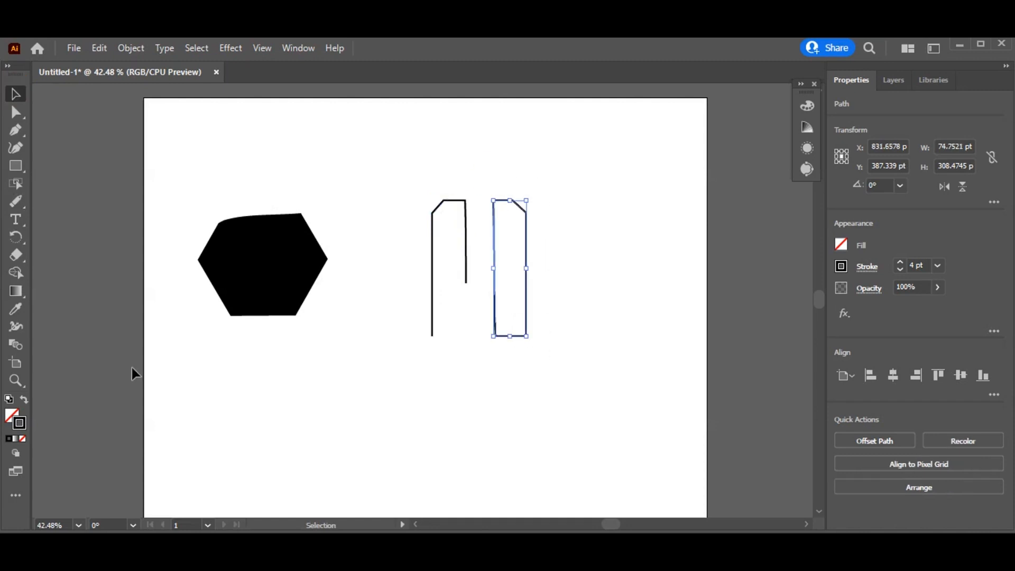
pyautogui.click(19, 206)
pyautogui.moveTo(495, 335); pyautogui.dragTo(493, 198)
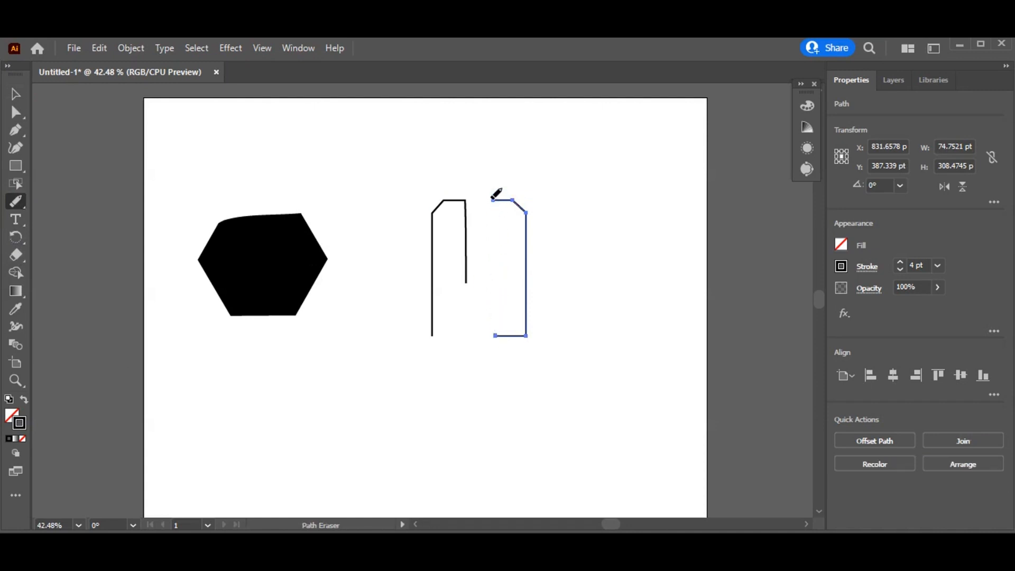
# Select the black filled shape and run the Path Eraser along its top edge and its lower-left edge.
pyautogui.press('v')
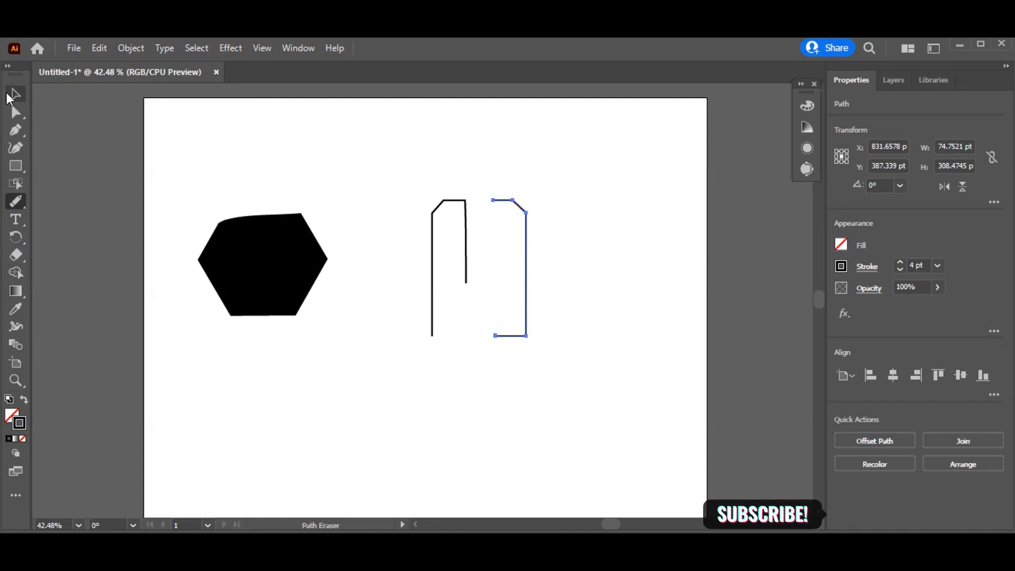
pyautogui.click(309, 373)
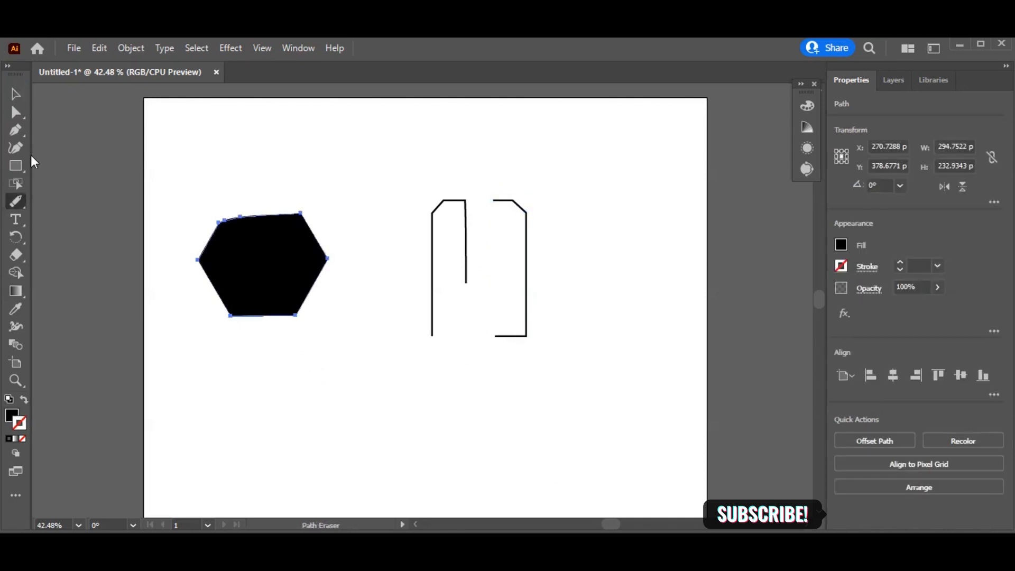
pyautogui.click(16, 94)
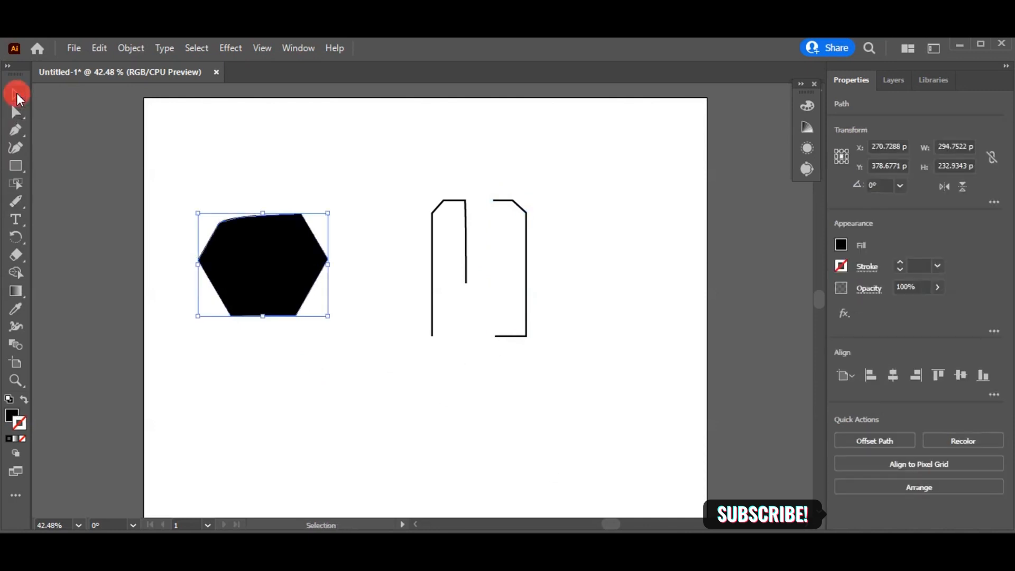
pyautogui.moveTo(162, 206); pyautogui.dragTo(336, 337)
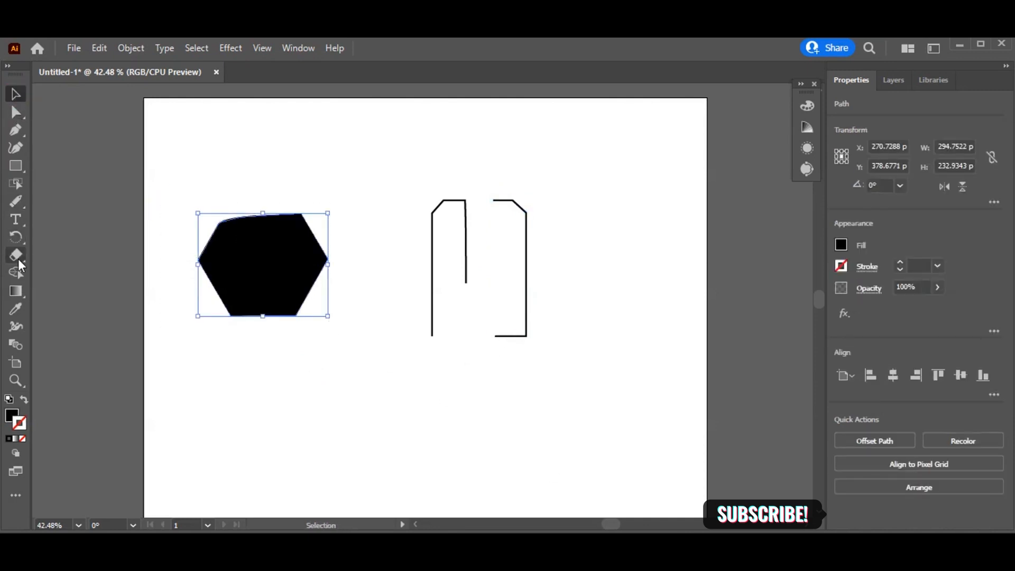
pyautogui.click(15, 202)
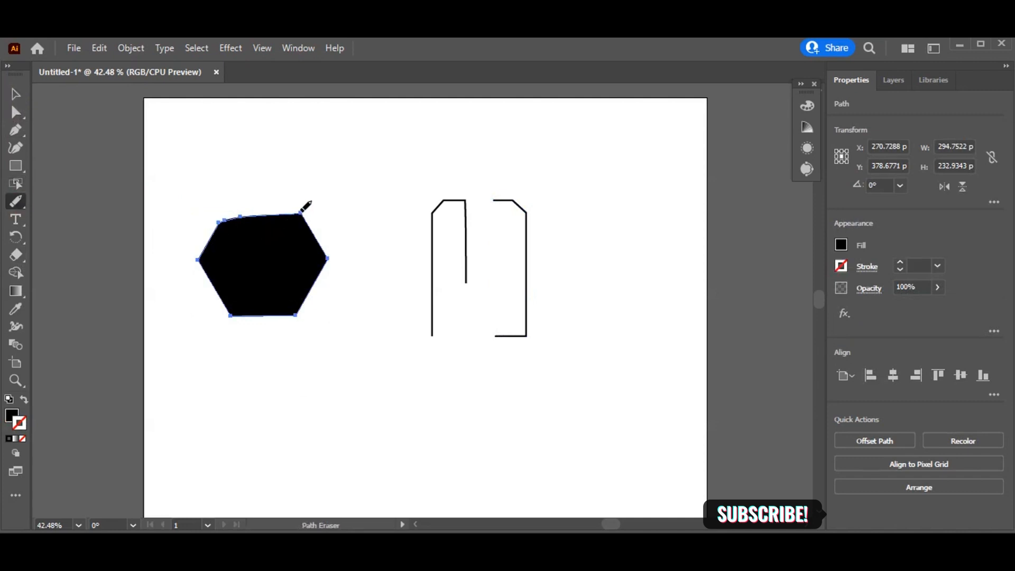
pyautogui.moveTo(300, 205)
pyautogui.mouseDown()
pyautogui.moveTo(218, 305)
pyautogui.moveTo(211, 263)
pyautogui.mouseUp()
pyautogui.moveTo(319, 200); pyautogui.dragTo(216, 329)
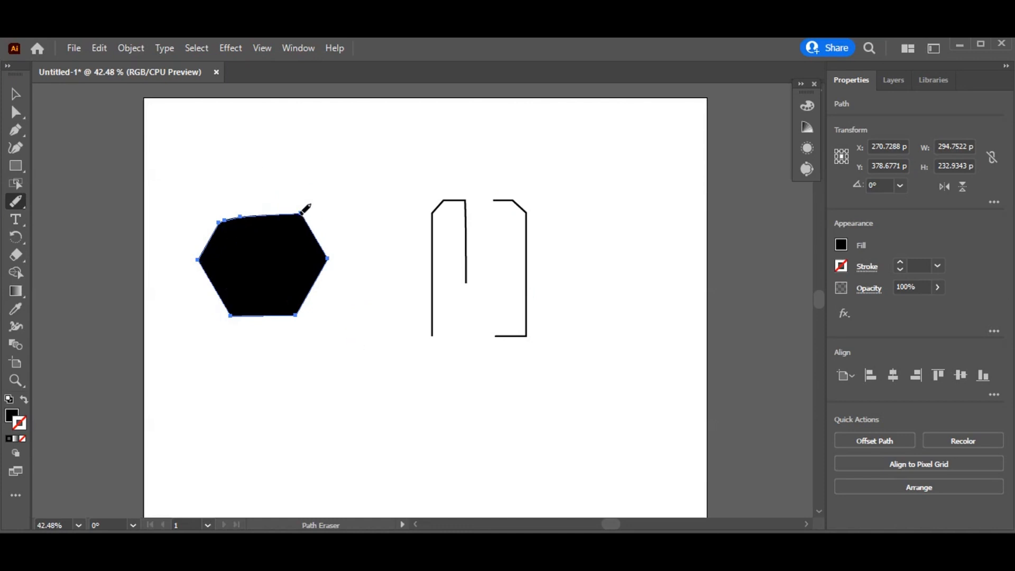
pyautogui.moveTo(301, 214); pyautogui.dragTo(222, 218)
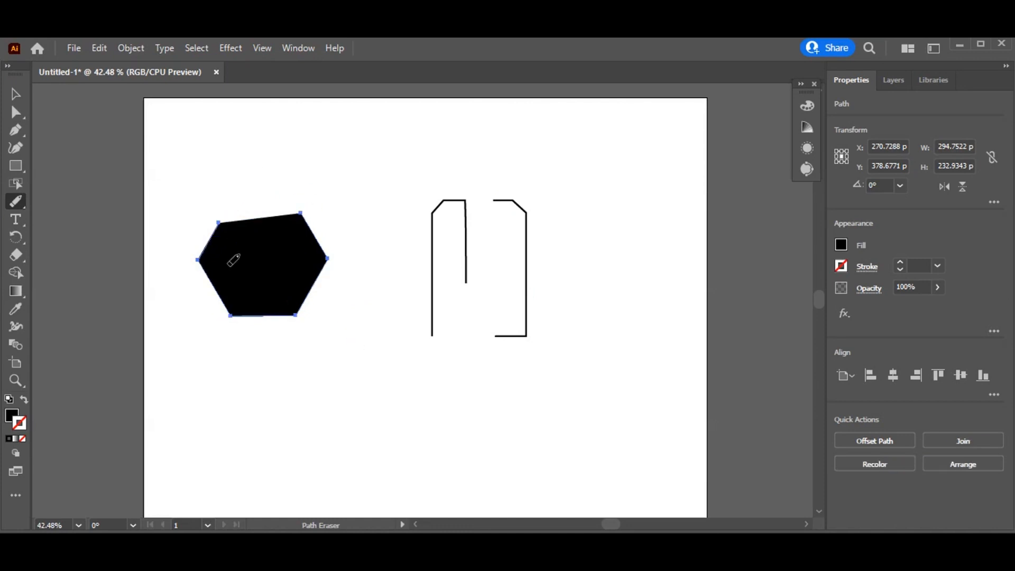
pyautogui.moveTo(203, 254); pyautogui.dragTo(235, 316)
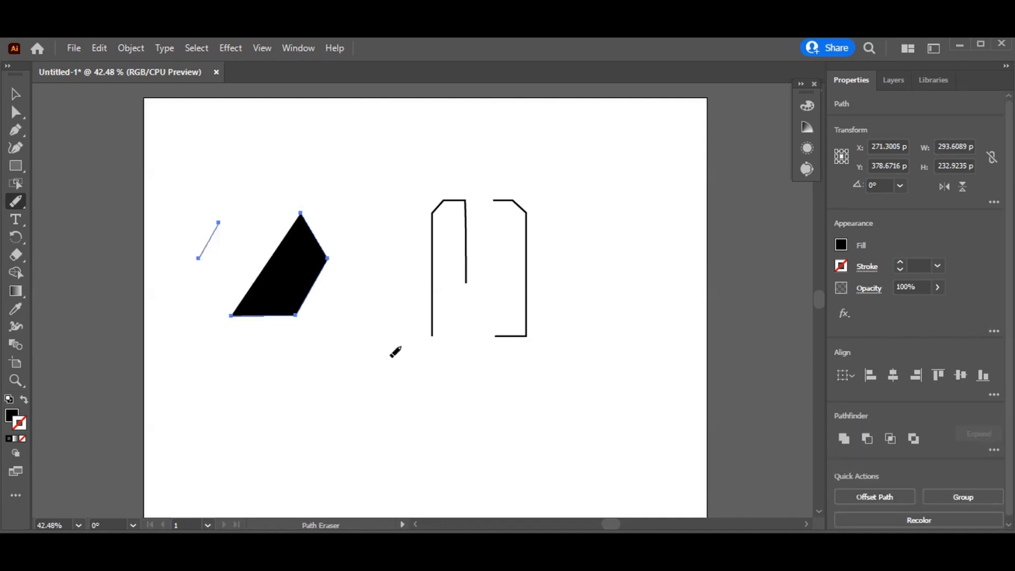
# Select all the artwork and delete it to clear the artboard.
pyautogui.click(16, 97)
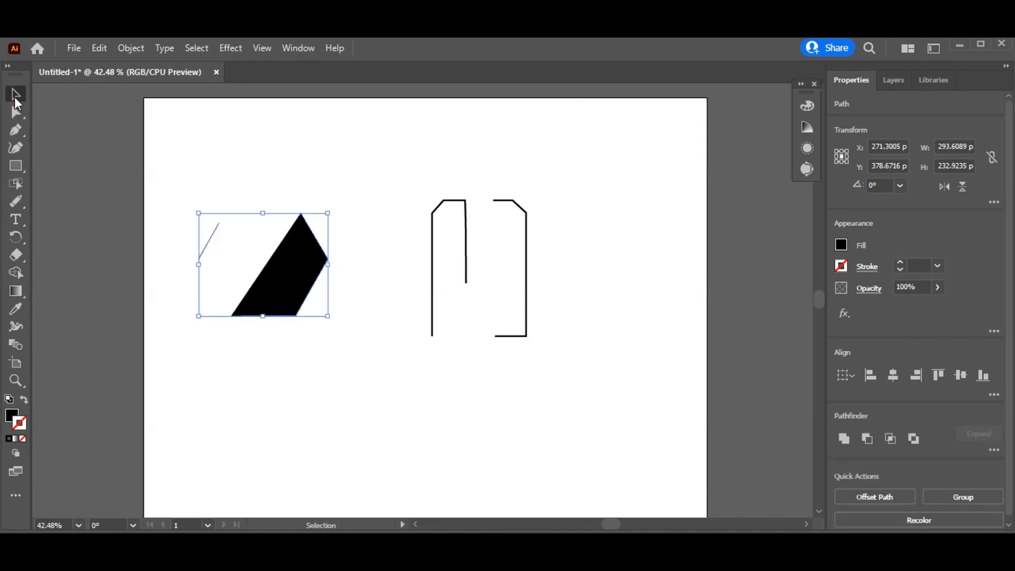
pyautogui.hotkey('shift', 'm')
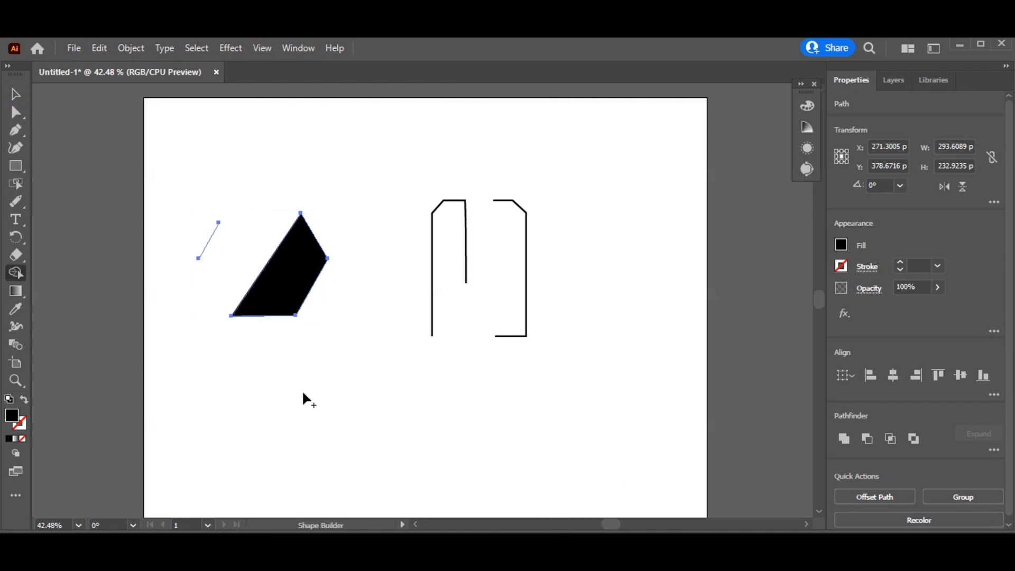
pyautogui.click(15, 95)
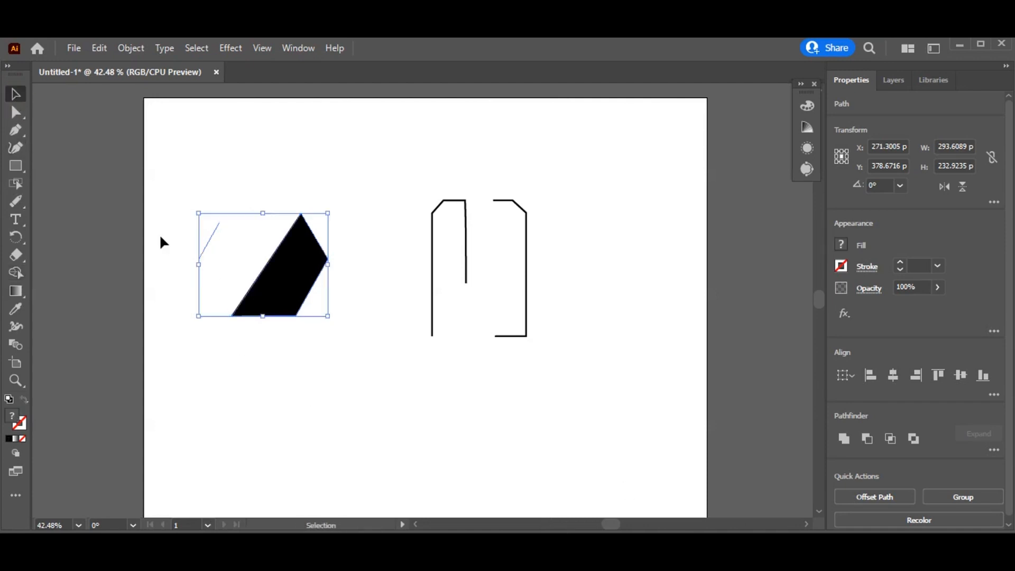
pyautogui.click(161, 238)
pyautogui.click(16, 166)
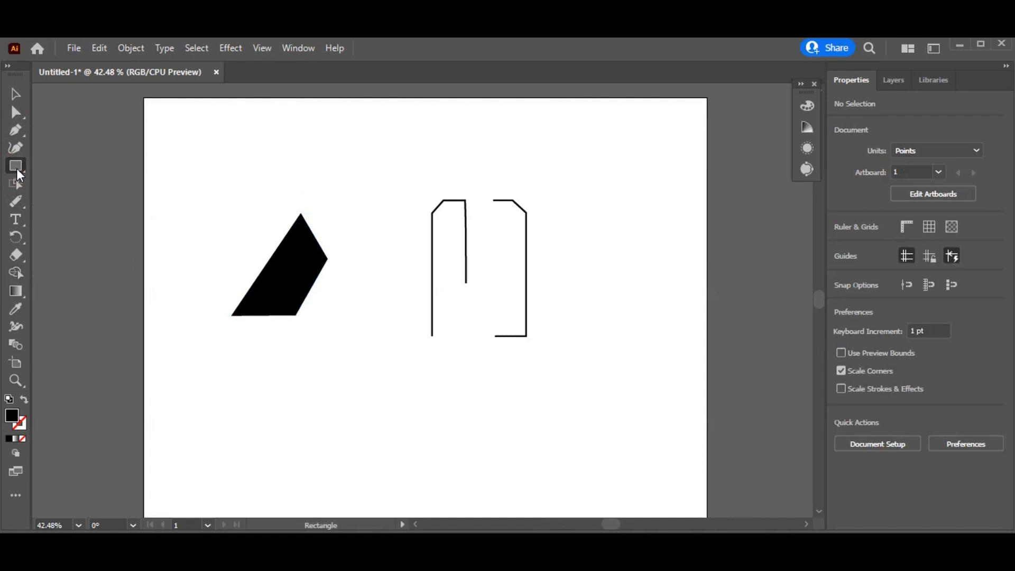
pyautogui.click(15, 94)
pyautogui.moveTo(182, 171); pyautogui.dragTo(566, 396)
pyautogui.press('Delete')
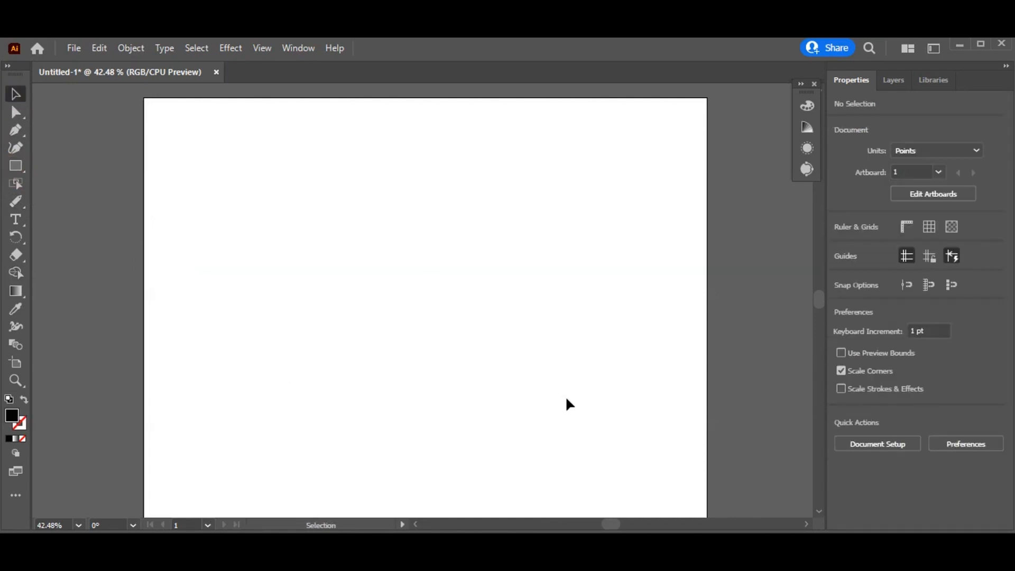
# Draw a black rectangle about 169 by 151 pt and a second one about 417 by 286 pt starting at its lower-right corner.
pyautogui.click(15, 166)
pyautogui.moveTo(213, 164); pyautogui.dragTo(288, 229)
pyautogui.click(259, 195)
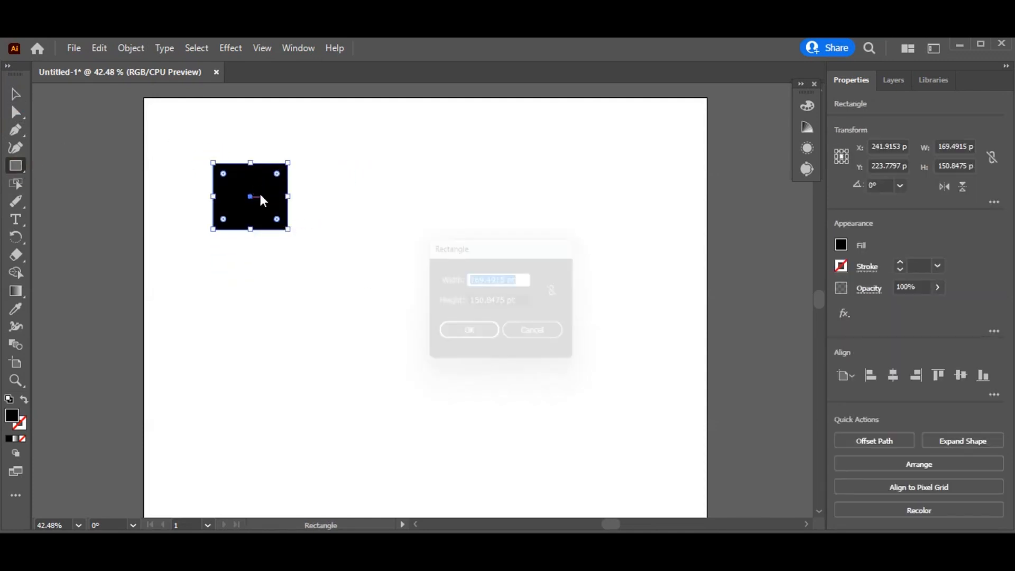
pyautogui.click(543, 337)
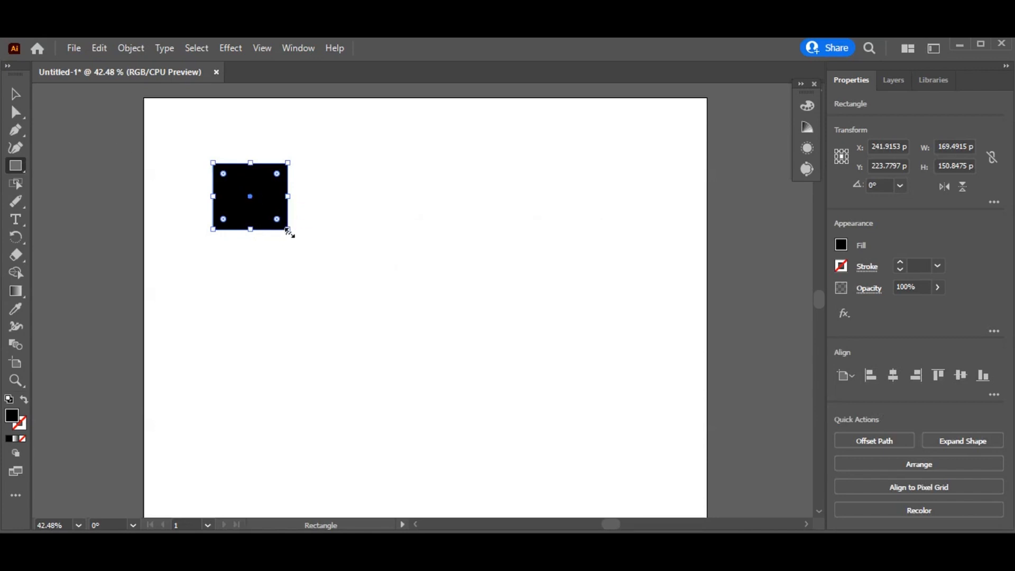
pyautogui.moveTo(288, 229); pyautogui.dragTo(472, 352)
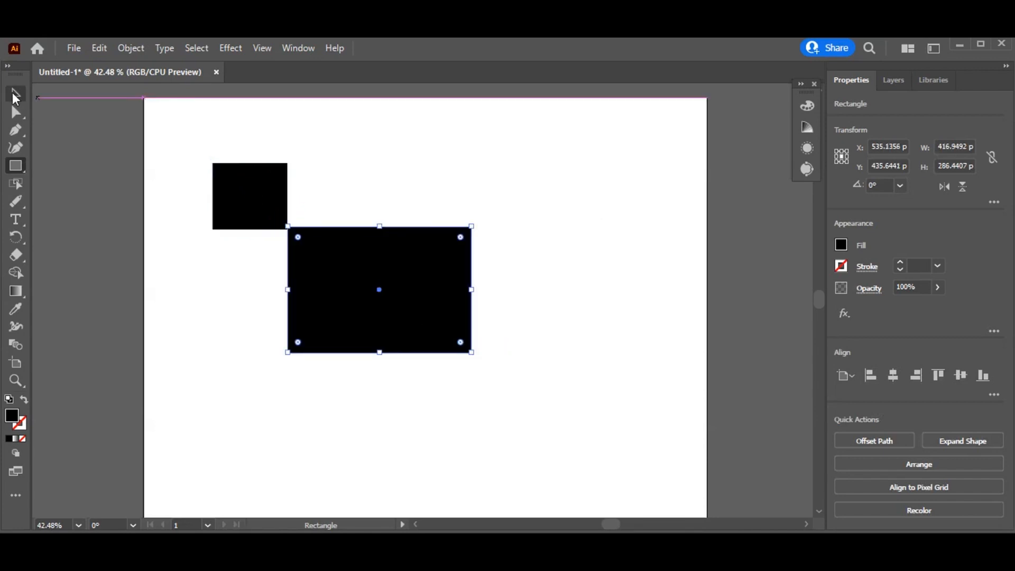
# Move the smaller rectangle away from the larger one, towards the artboard's upper-left corner.
pyautogui.click(16, 96)
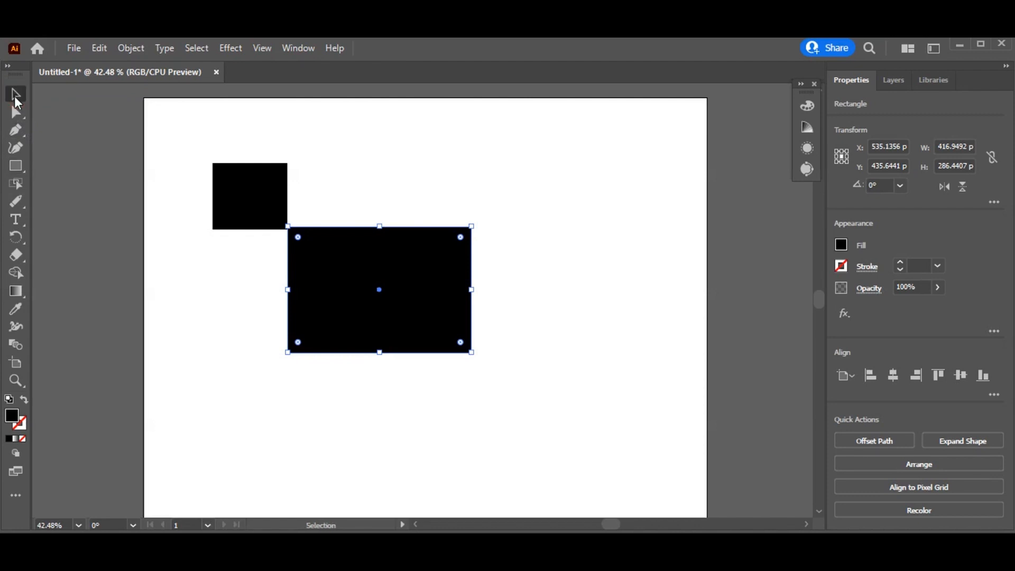
pyautogui.moveTo(15, 111); pyautogui.dragTo(100, 112)
pyautogui.moveTo(302, 197); pyautogui.dragTo(496, 374)
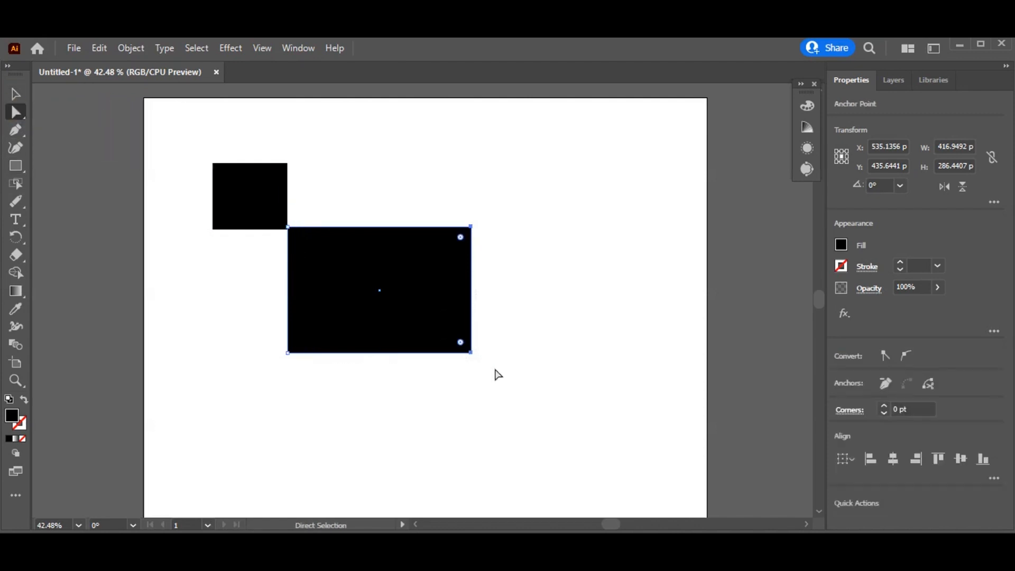
pyautogui.click(16, 94)
pyautogui.moveTo(215, 181); pyautogui.dragTo(158, 163)
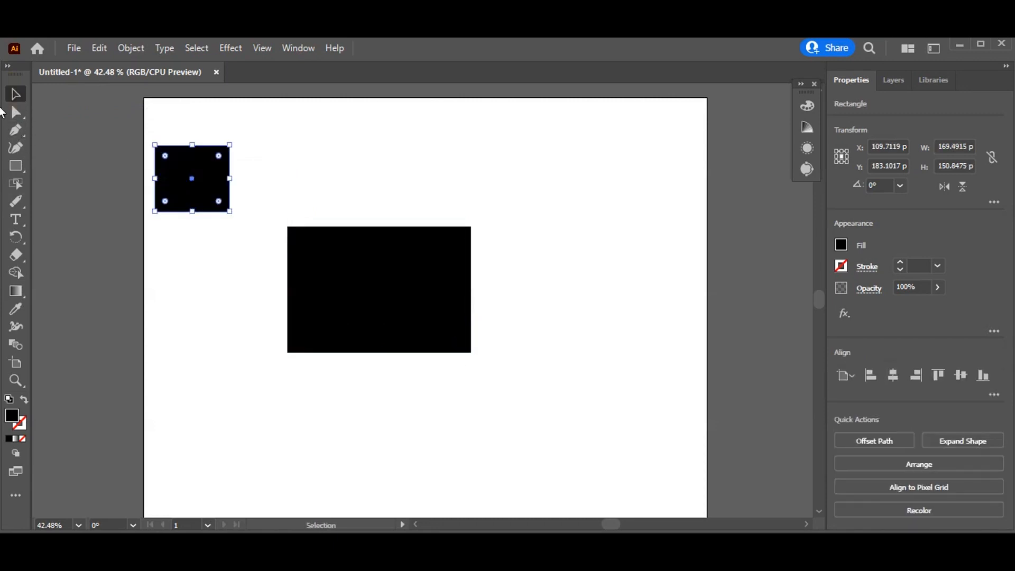
# Select the larger rectangle and remove it with the Shape Builder tool.
pyautogui.click(15, 112)
pyautogui.moveTo(281, 183); pyautogui.dragTo(511, 383)
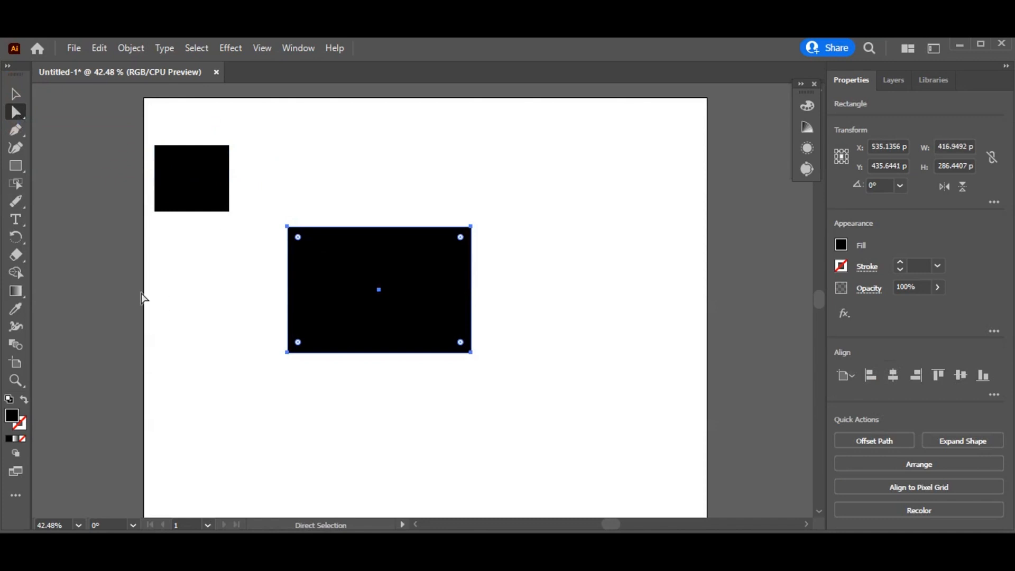
pyautogui.click(17, 273)
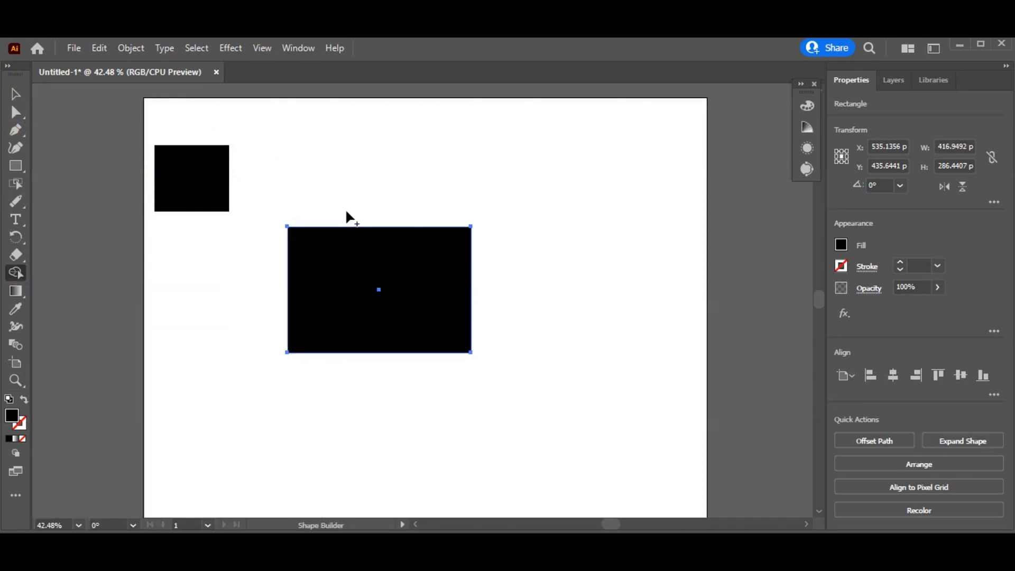
pyautogui.moveTo(347, 214); pyautogui.dragTo(291, 395)
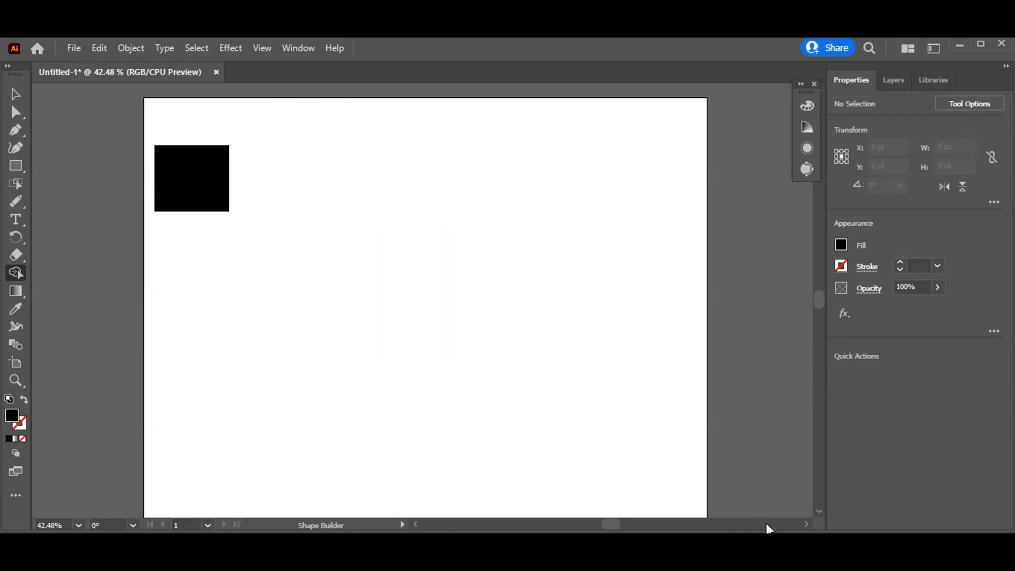
# Draw a black circle about 402 pt in diameter beside the remaining rectangle with the Ellipse tool.
pyautogui.press('v')
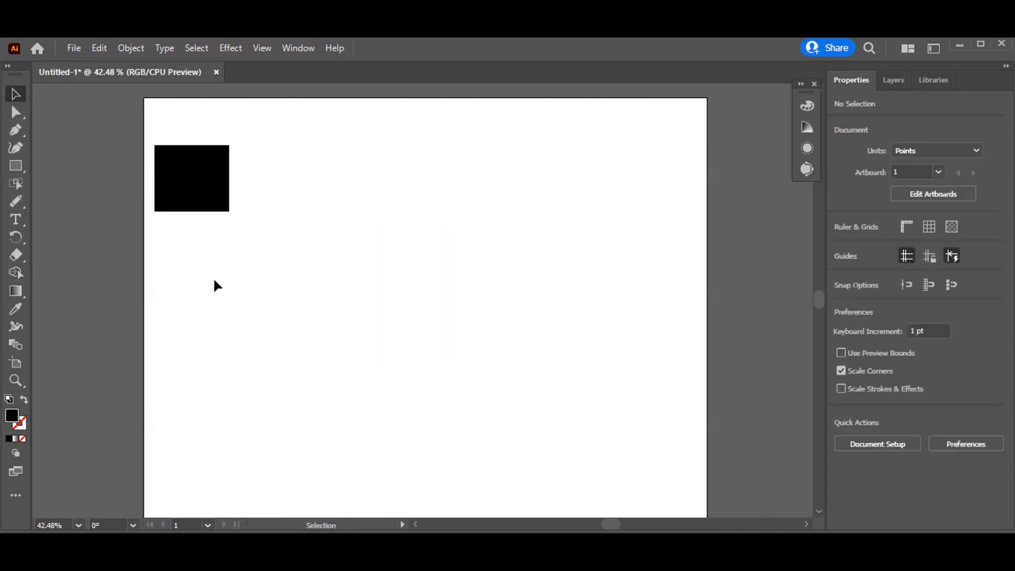
pyautogui.click(19, 171)
pyautogui.click(69, 184)
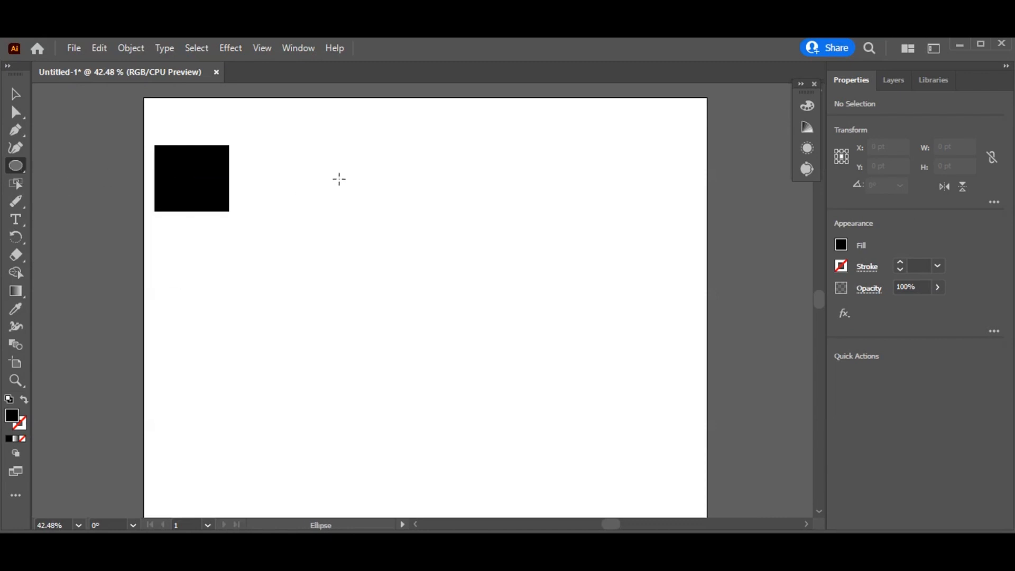
pyautogui.moveTo(339, 177); pyautogui.dragTo(516, 354)
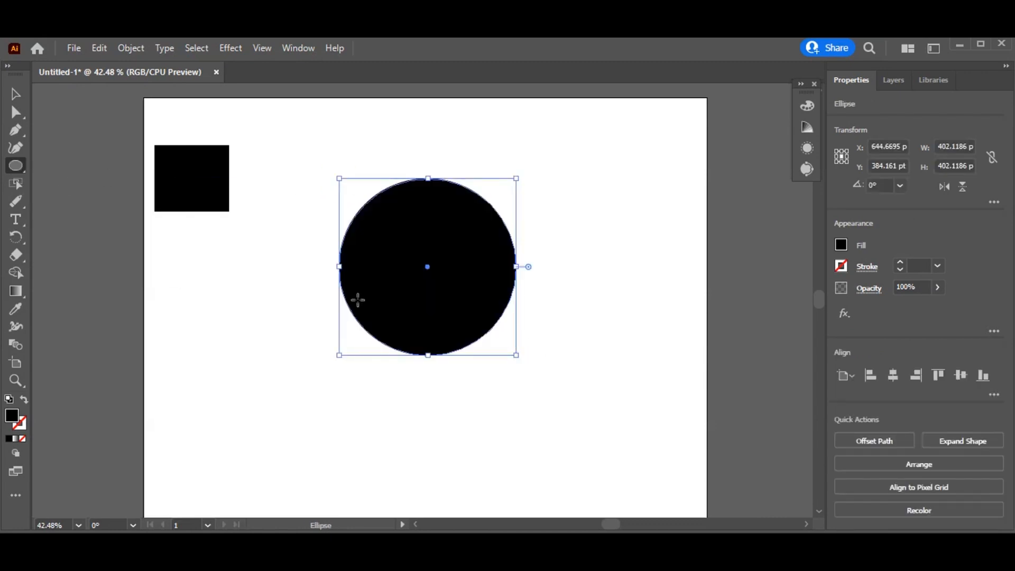
# Swap the circle's fill and stroke and set its stroke weight to 10 pt.
pyautogui.click(25, 398)
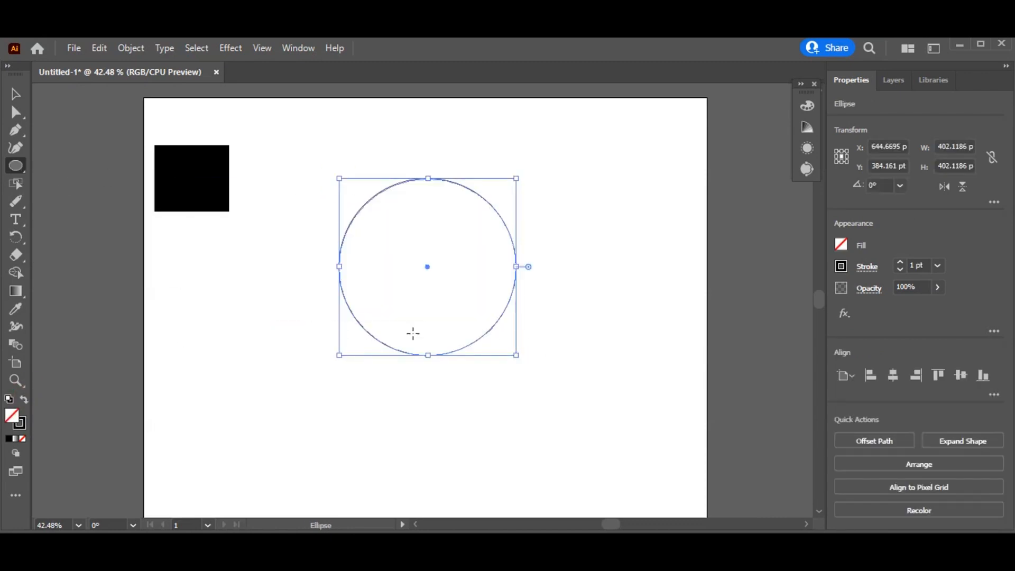
pyautogui.click(900, 262)
pyautogui.click(899, 262)
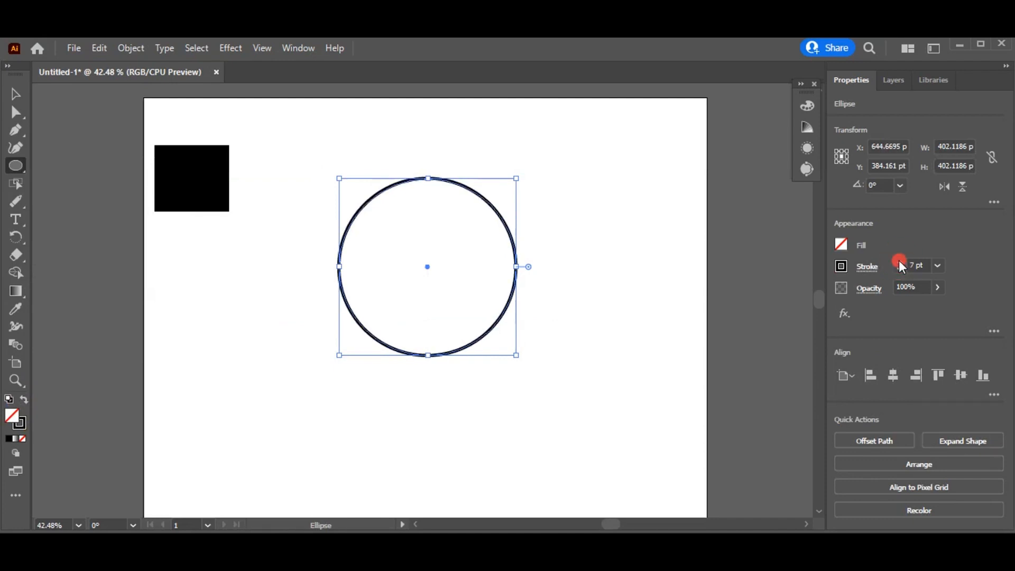
pyautogui.click(900, 261)
# Select the stroked circle and expand its fill and stroke into a filled ring shape.
pyautogui.click(14, 96)
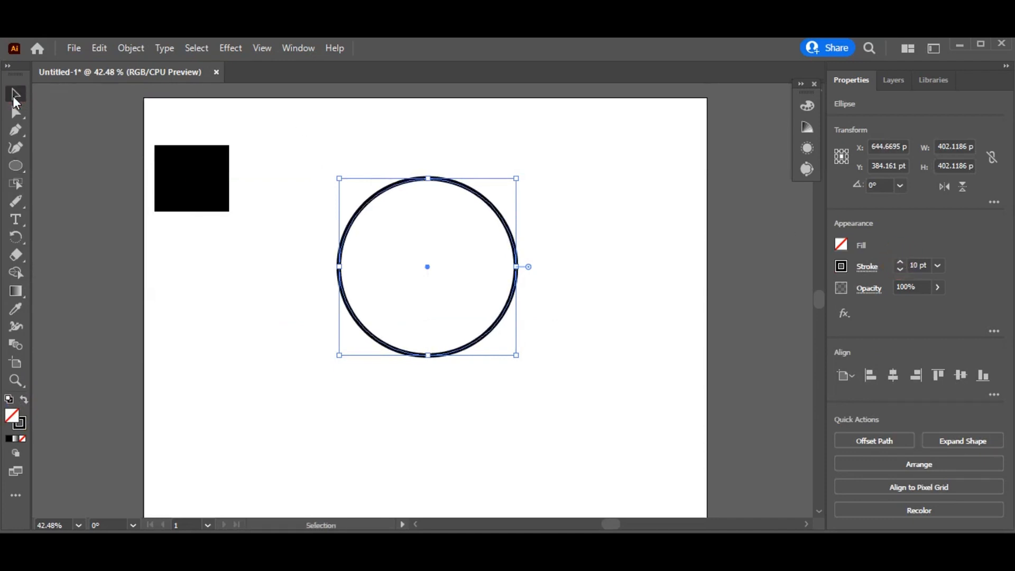
pyautogui.click(405, 372)
pyautogui.click(424, 356)
pyautogui.click(15, 113)
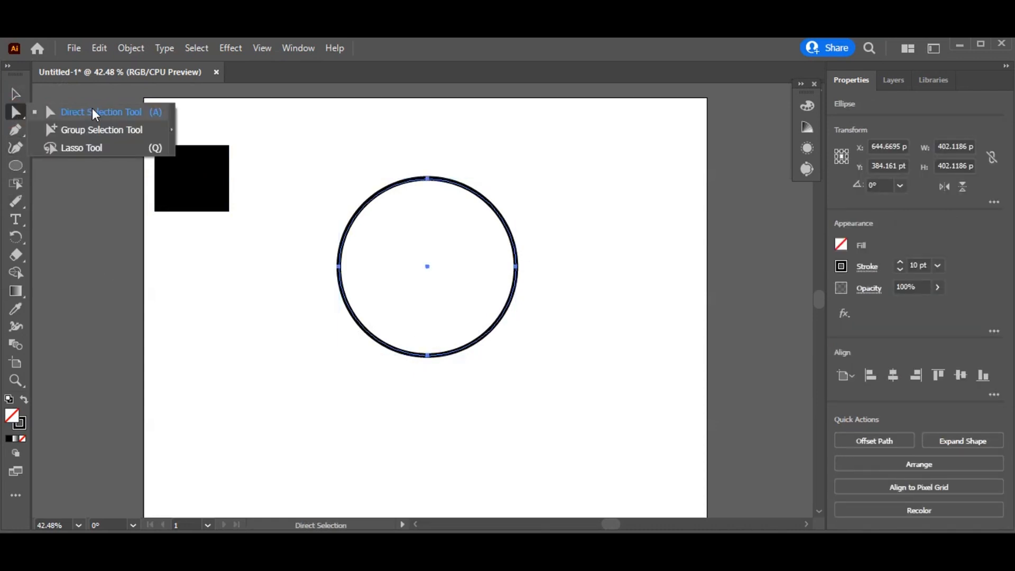
pyautogui.click(91, 107)
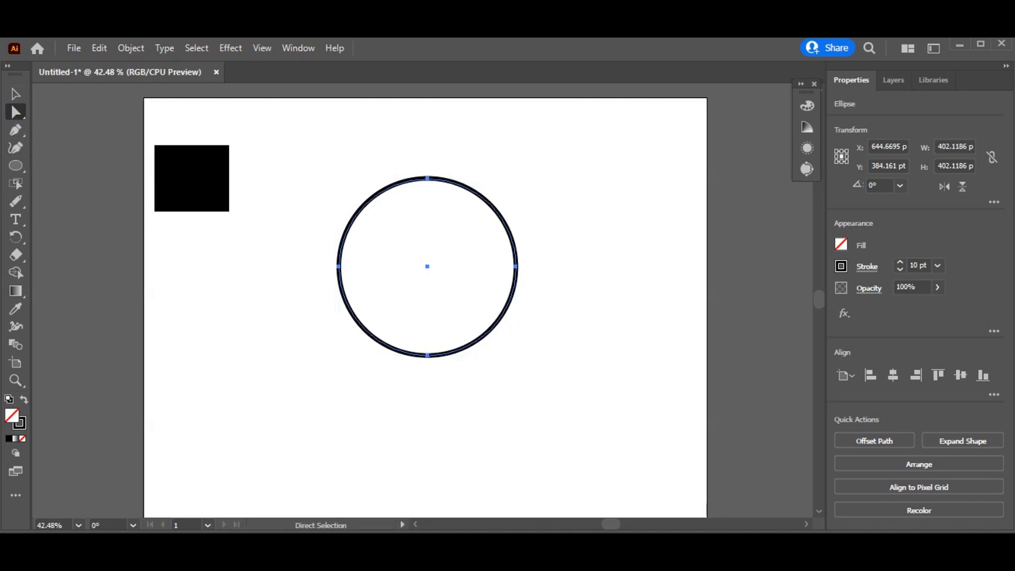
pyautogui.press('v')
pyautogui.click(446, 327)
pyautogui.click(449, 355)
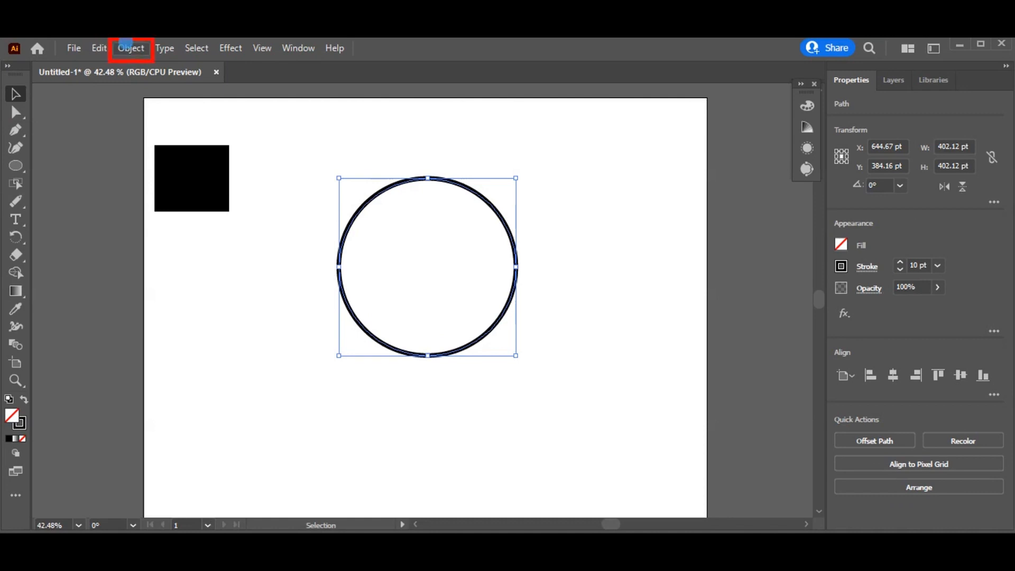
pyautogui.click(130, 48)
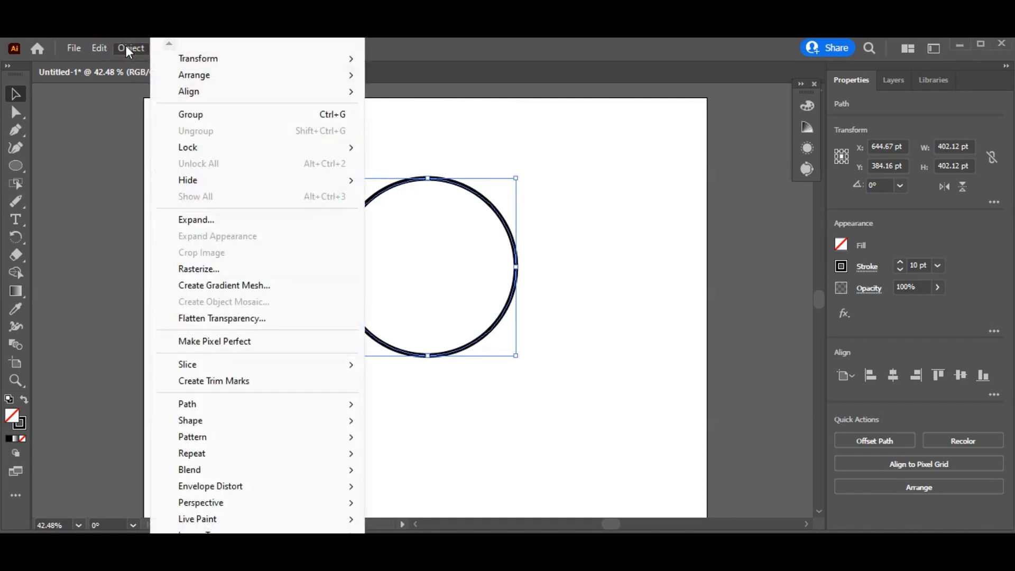
pyautogui.click(209, 223)
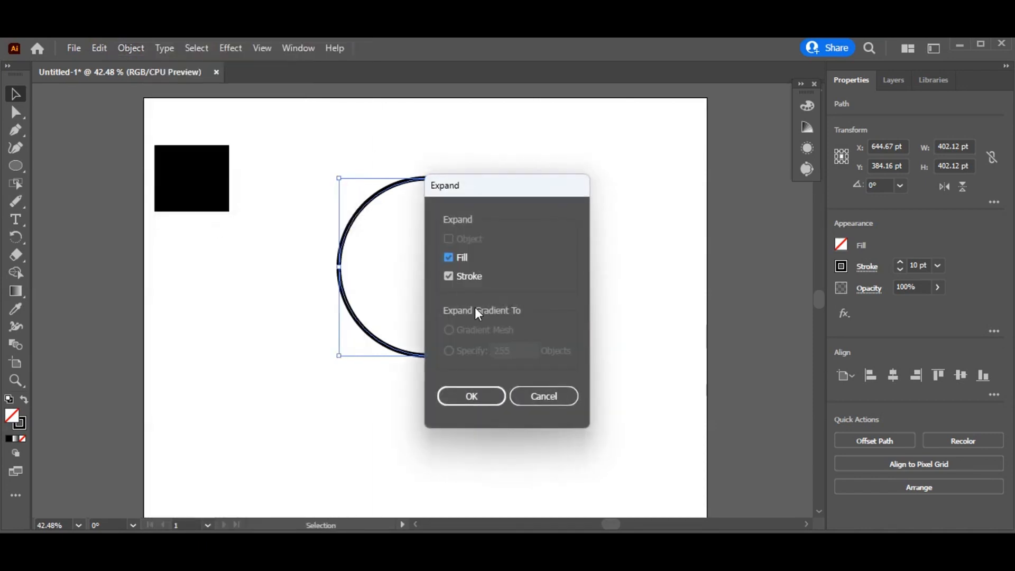
pyautogui.click(471, 396)
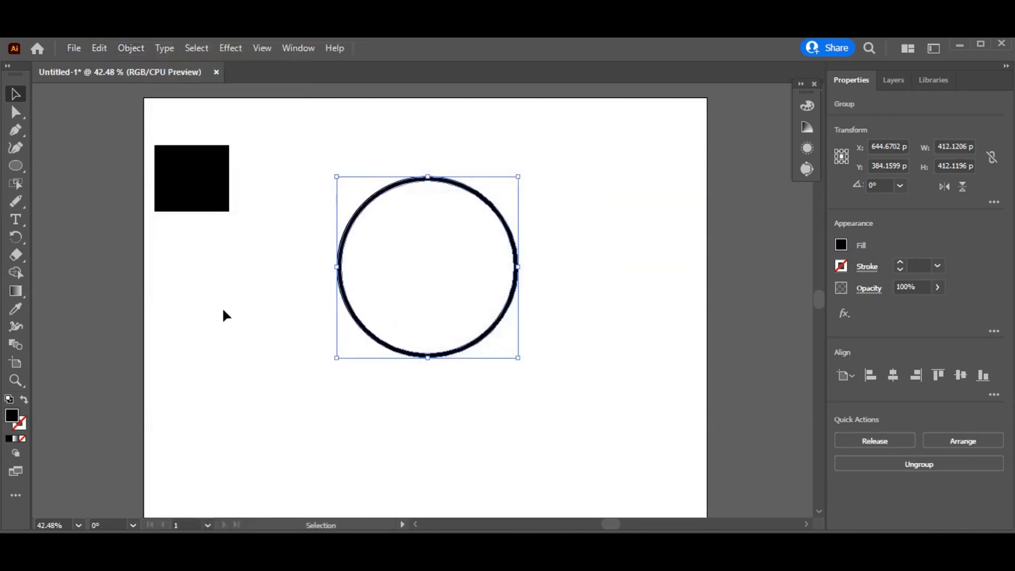
# Move the black rectangle onto the top edge of the ring and narrow it to about 98 pt wide.
pyautogui.click(222, 306)
pyautogui.moveTo(313, 246); pyautogui.dragTo(535, 379)
pyautogui.moveTo(187, 176); pyautogui.dragTo(410, 176)
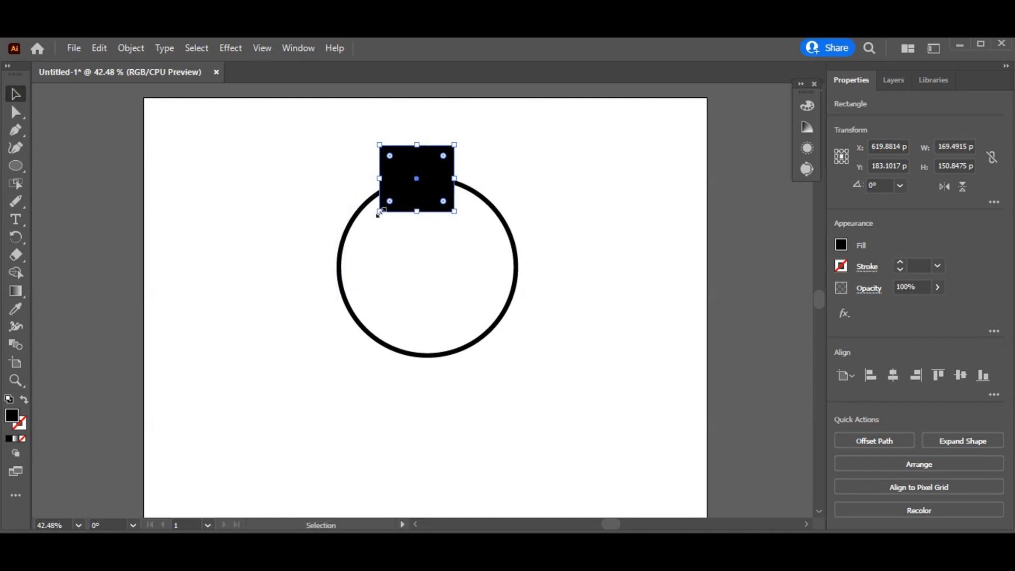
pyautogui.moveTo(379, 211); pyautogui.dragTo(398, 212)
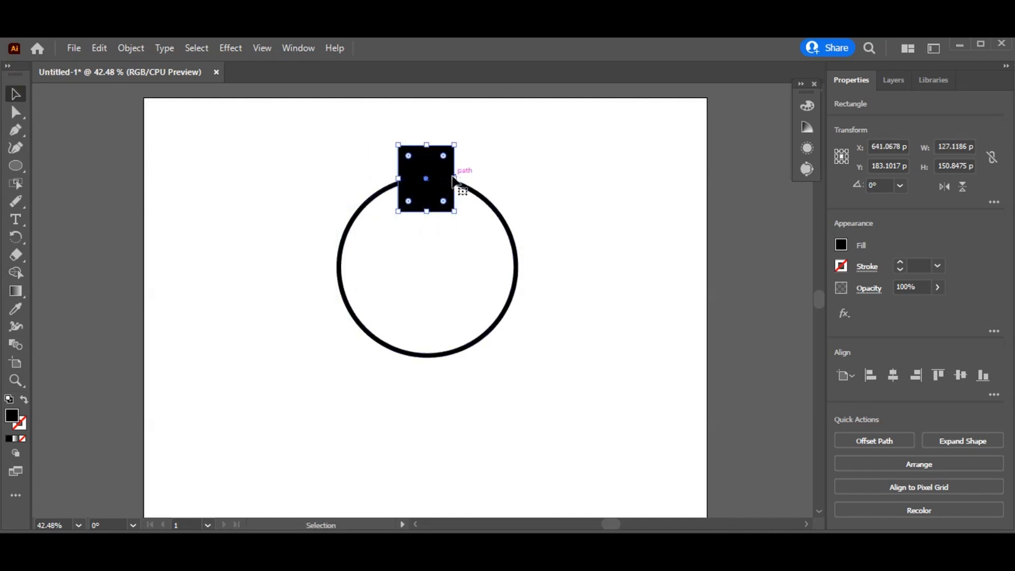
# Select the rectangle and ring with Direct Selection, and remove the rectangle with its overlap using the Shape Builder tool.
pyautogui.click(17, 113)
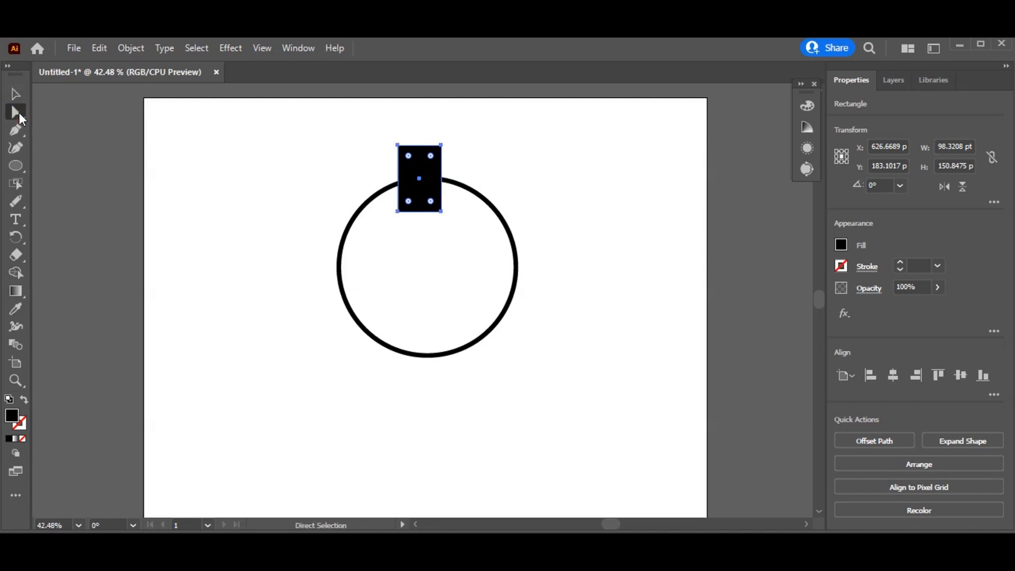
pyautogui.click(544, 436)
pyautogui.moveTo(290, 121); pyautogui.dragTo(517, 350)
pyautogui.click(18, 113)
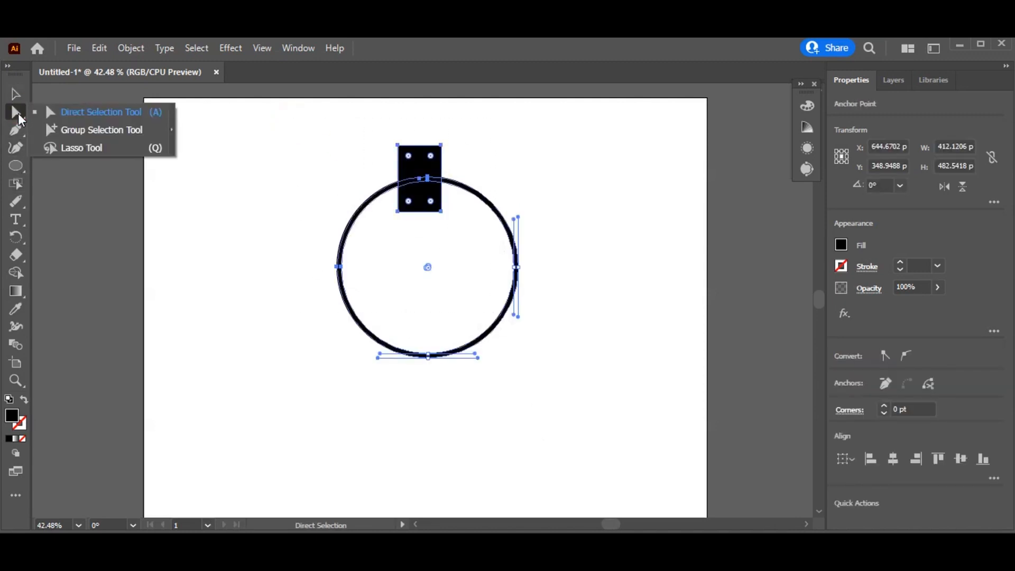
pyautogui.click(75, 110)
pyautogui.moveTo(330, 134); pyautogui.dragTo(554, 367)
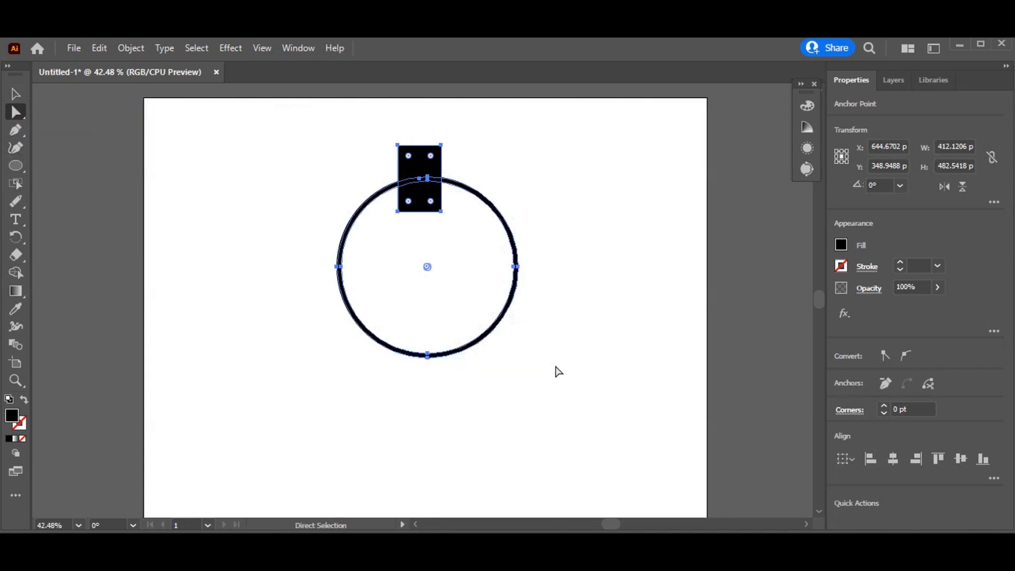
pyautogui.click(19, 274)
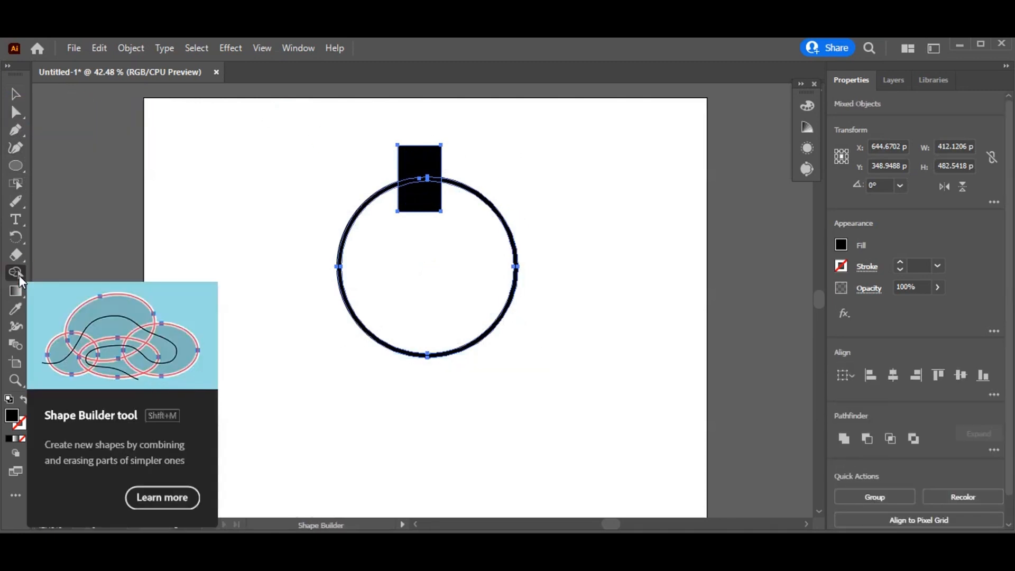
pyautogui.moveTo(418, 139); pyautogui.dragTo(425, 209)
pyautogui.click(12, 98)
pyautogui.click(204, 267)
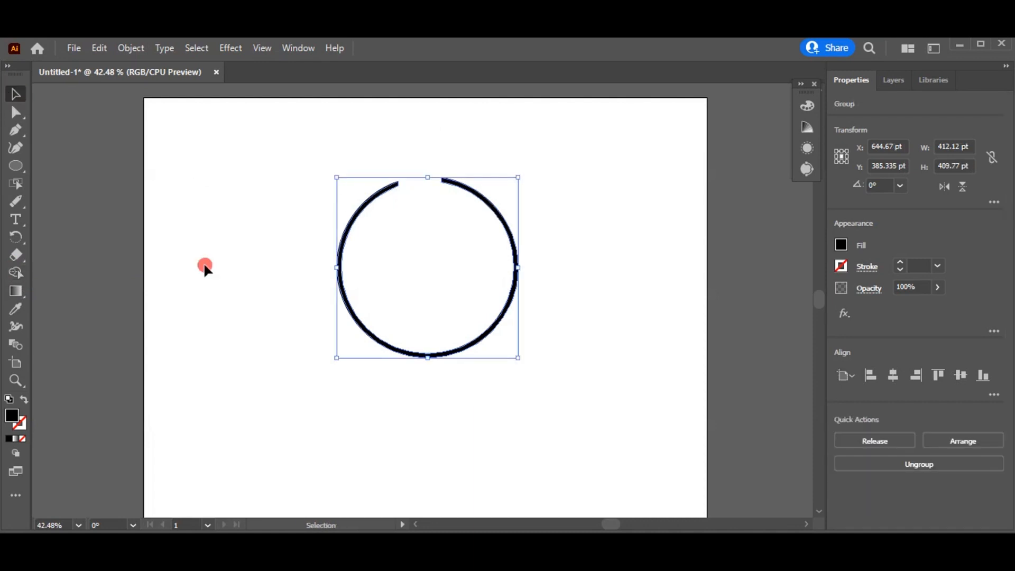
# Draw a black ellipse about 125 by 144 pt across the ring's left edge and scale it down to a small circle.
pyautogui.click(23, 167)
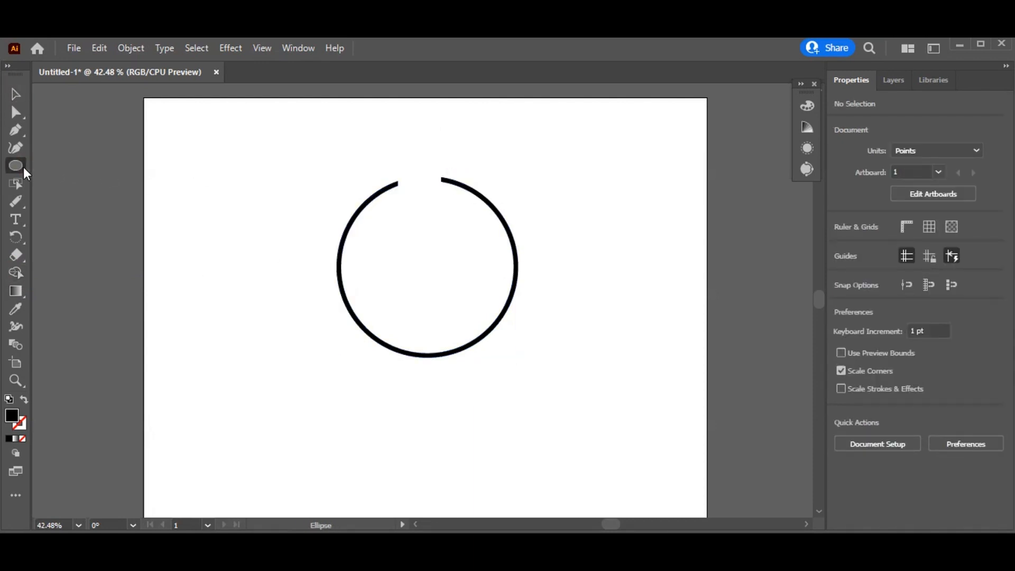
pyautogui.click(407, 318)
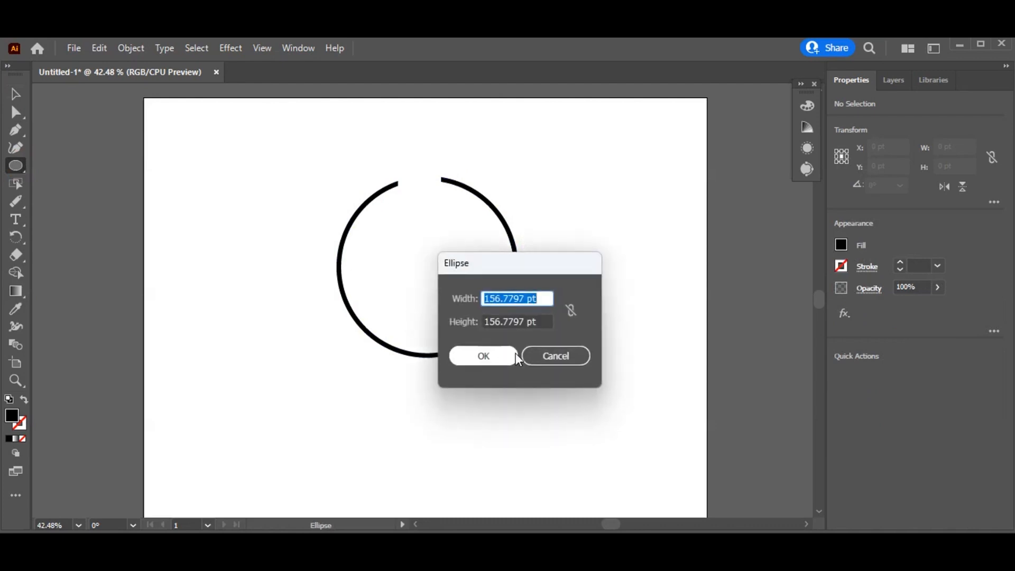
pyautogui.click(550, 362)
pyautogui.moveTo(322, 247)
pyautogui.mouseDown()
pyautogui.moveTo(378, 296)
pyautogui.moveTo(378, 310)
pyautogui.mouseUp()
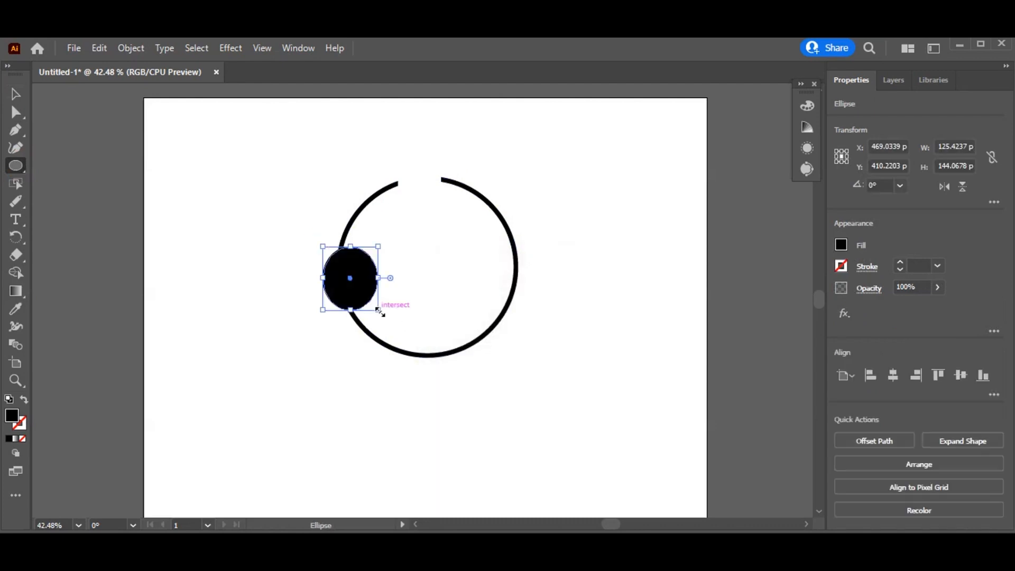
pyautogui.click(12, 94)
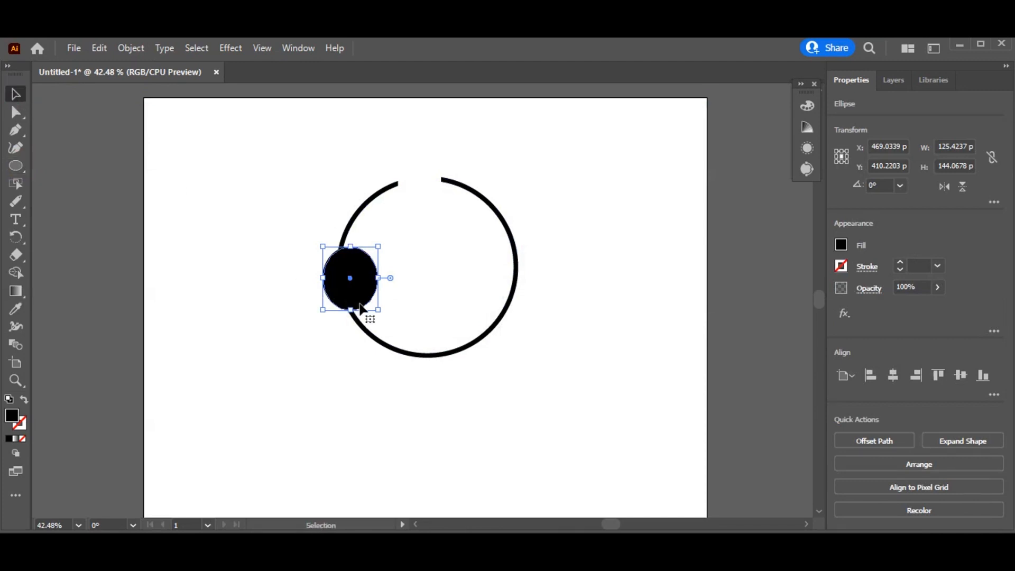
pyautogui.moveTo(378, 309); pyautogui.dragTo(369, 291)
# Select the small circle and ring with Direct Selection, and cut the circle's area out of the ring with the Shape Builder tool.
pyautogui.moveTo(20, 113); pyautogui.dragTo(89, 111)
pyautogui.moveTo(307, 243); pyautogui.dragTo(382, 301)
pyautogui.click(18, 273)
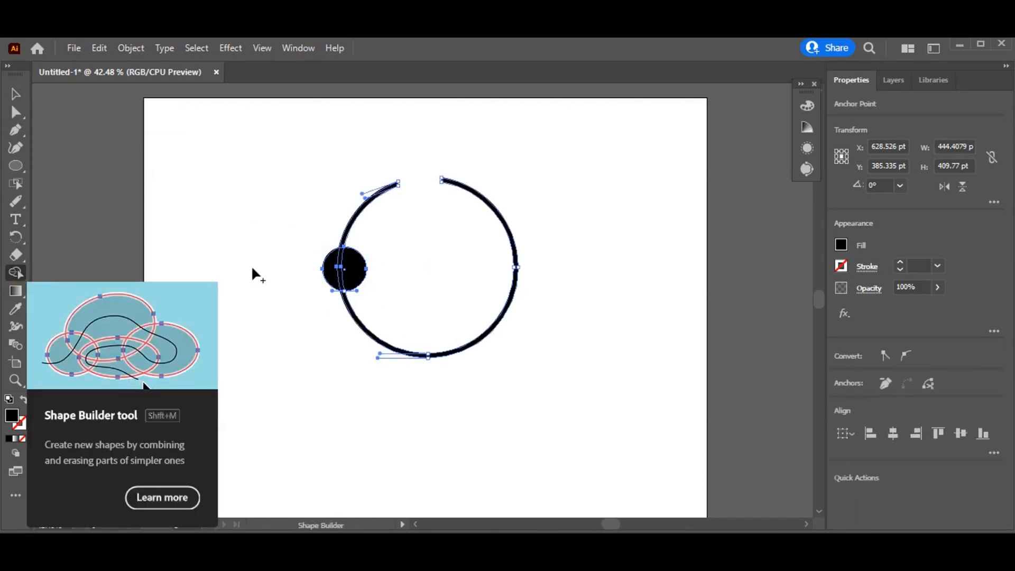
pyautogui.keyDown('alt'); pyautogui.click(341, 272); pyautogui.keyUp('alt')
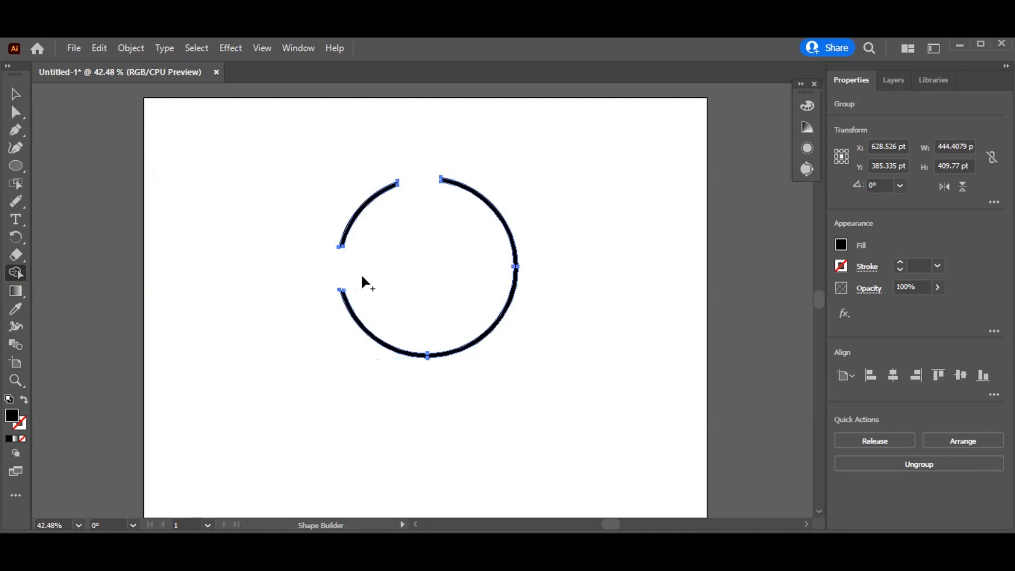
pyautogui.click(15, 94)
pyautogui.click(246, 380)
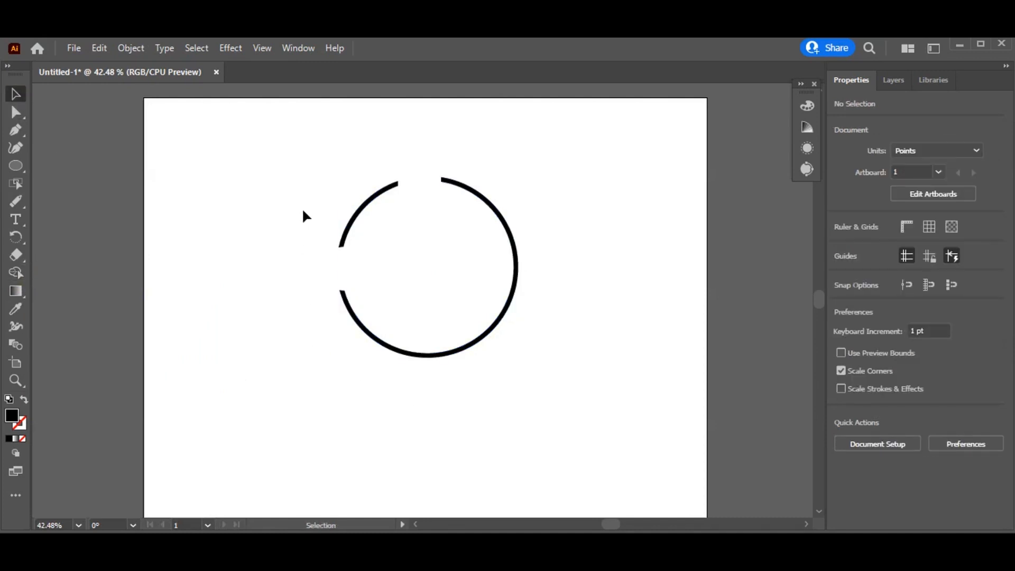
# Erase several more gaps around the ring's outline with the Eraser tool.
pyautogui.click(17, 256)
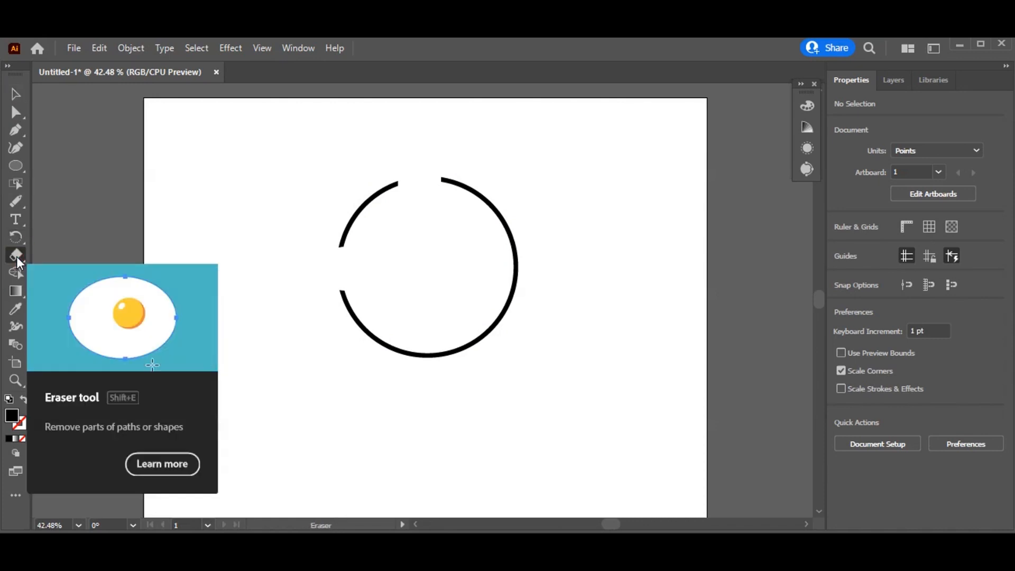
pyautogui.click(429, 300)
pyautogui.moveTo(429, 299); pyautogui.dragTo(324, 406)
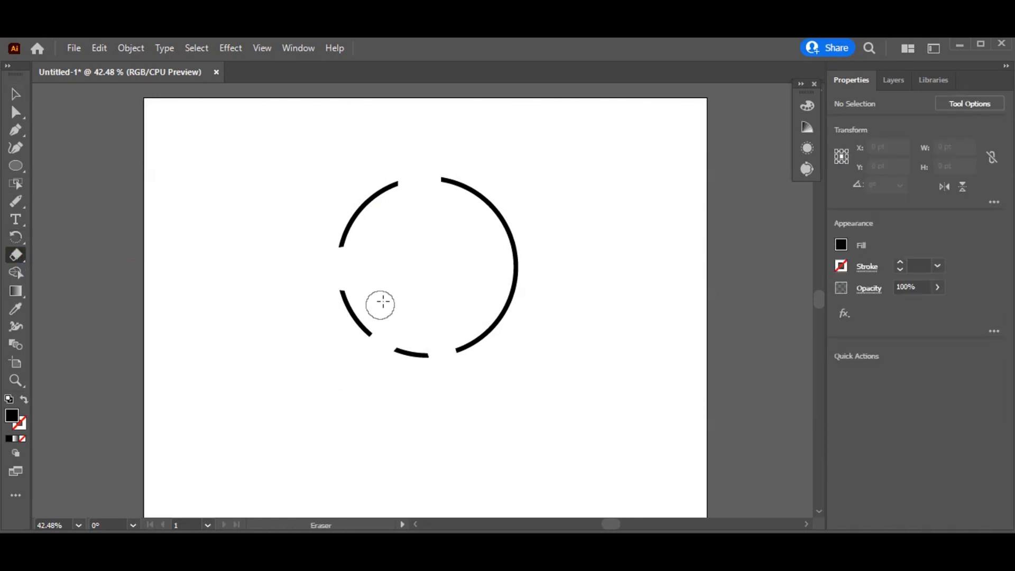
pyautogui.moveTo(457, 302); pyautogui.dragTo(618, 393)
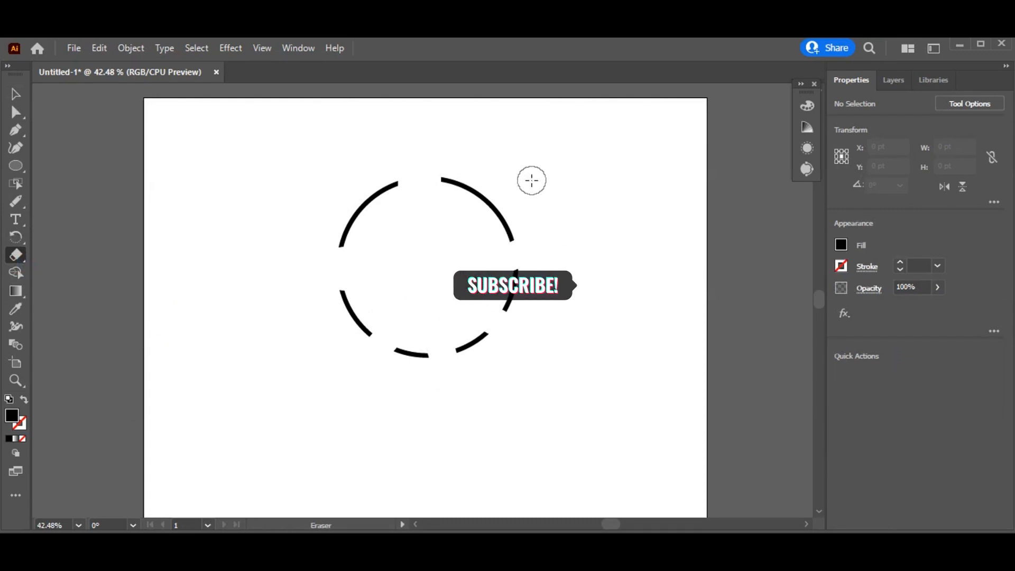
pyautogui.moveTo(531, 179); pyautogui.dragTo(406, 290)
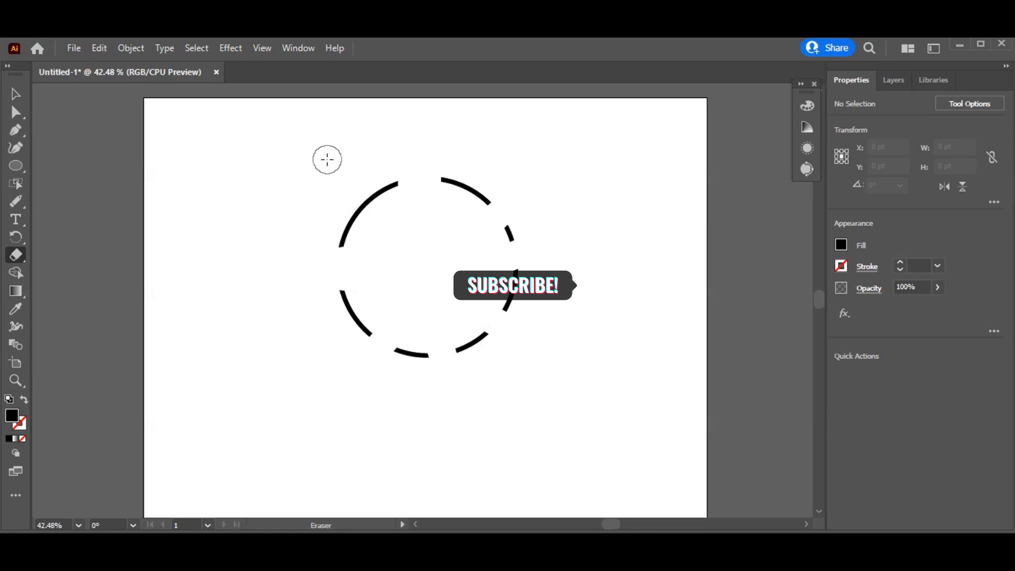
pyautogui.moveTo(327, 159); pyautogui.dragTo(438, 283)
# Move the broken ring up and to the right on the artboard, then deselect it.
pyautogui.click(16, 94)
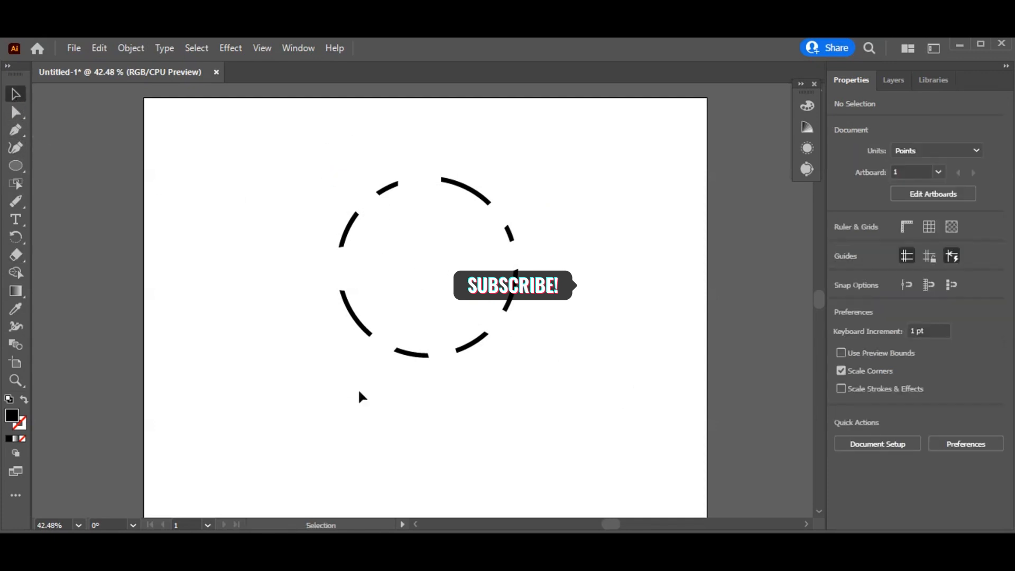
pyautogui.moveTo(367, 329); pyautogui.dragTo(424, 313)
pyautogui.click(326, 403)
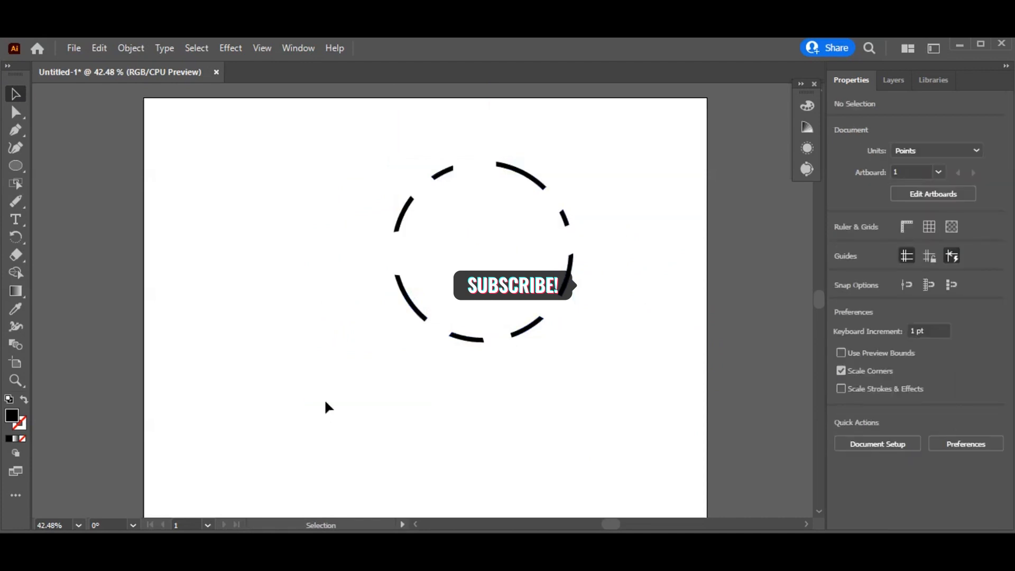
# Draw a black circle about 413 pt in diameter to the left of the broken ring with the Ellipse tool.
pyautogui.click(18, 165)
pyautogui.click(70, 184)
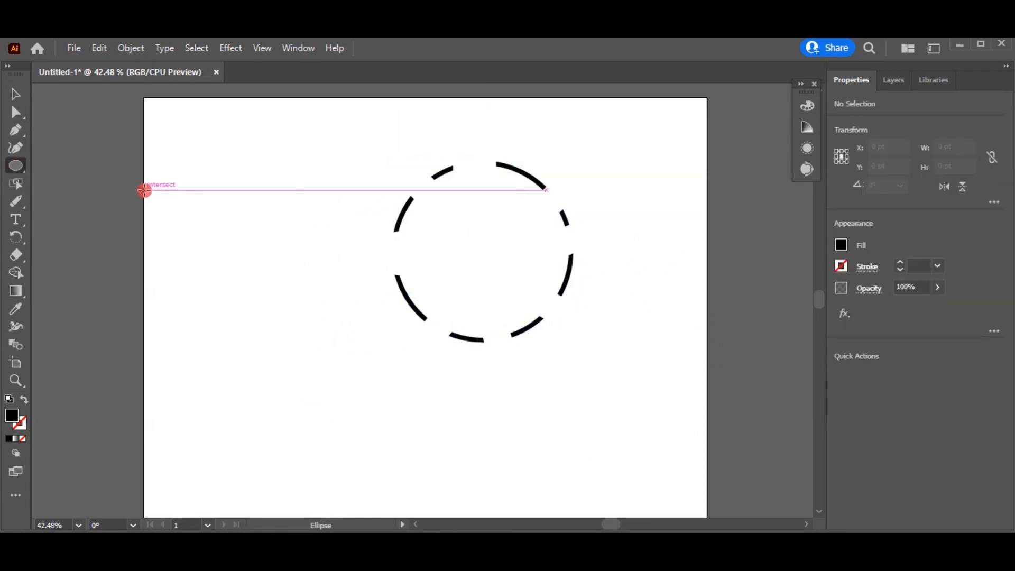
pyautogui.moveTo(144, 191); pyautogui.dragTo(326, 372)
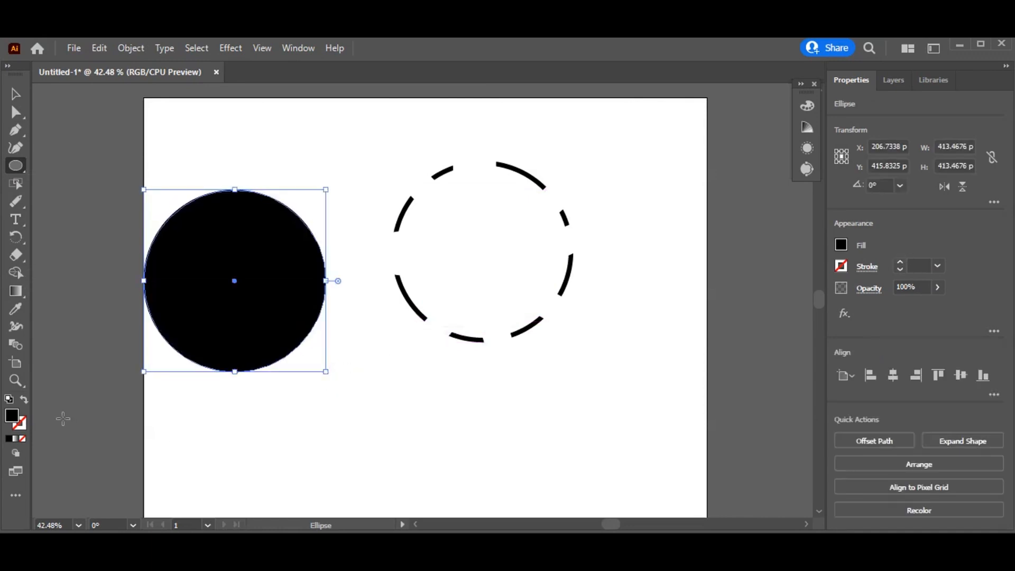
# Swap the new circle's fill and stroke and set its stroke weight to 5 pt.
pyautogui.click(25, 402)
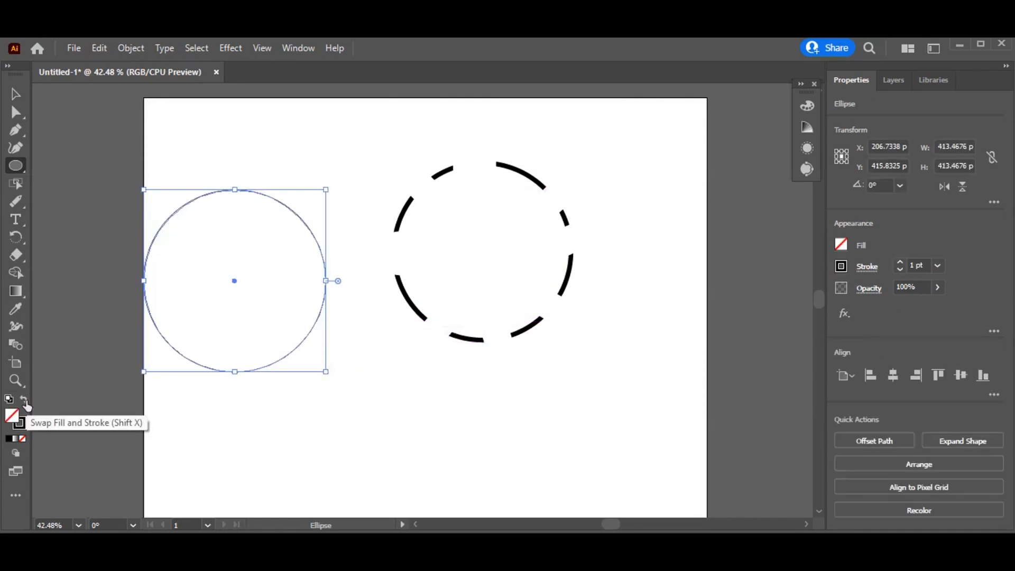
pyautogui.click(900, 260)
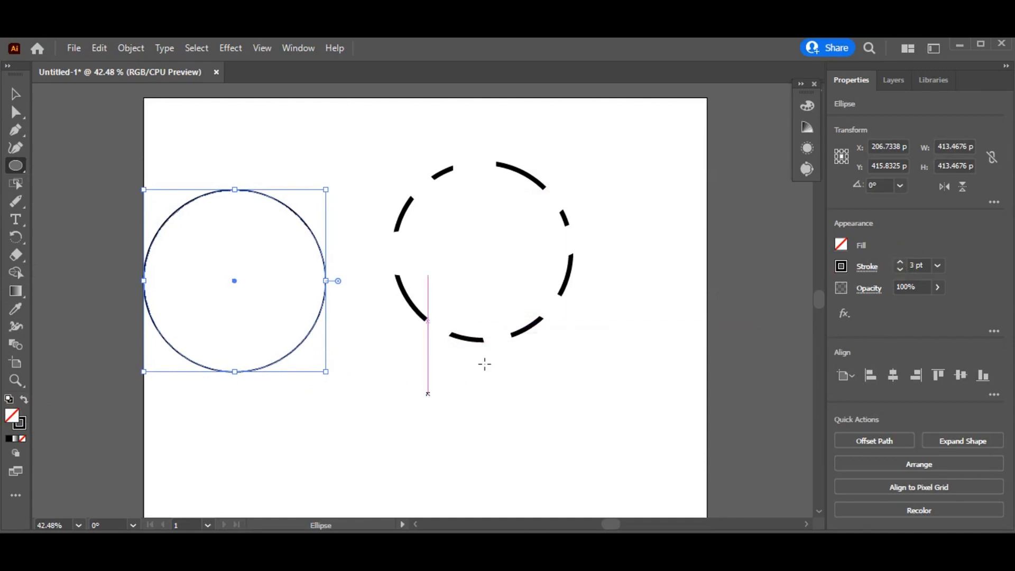
pyautogui.click(900, 263)
pyautogui.click(900, 263)
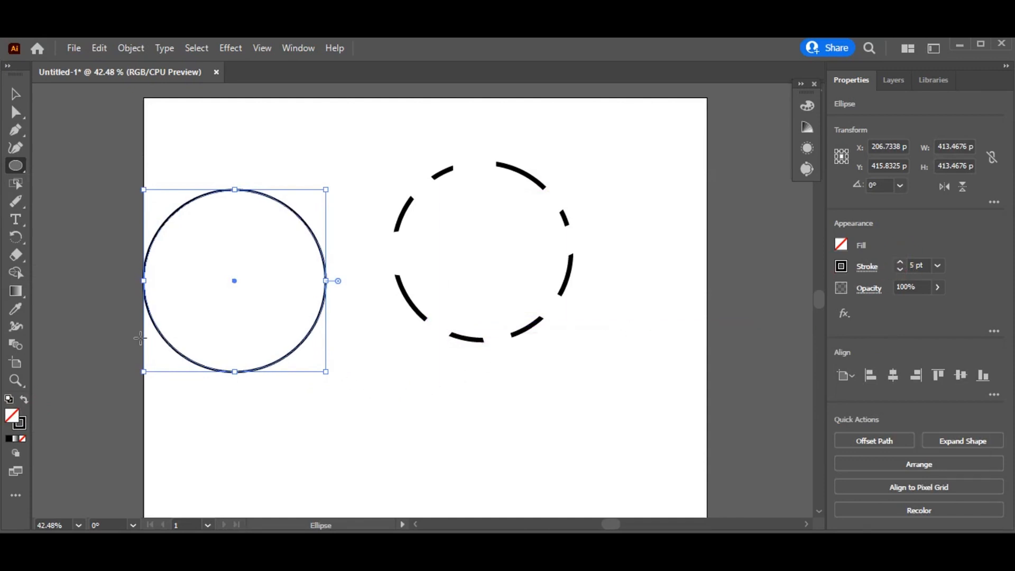
# Move the outlined circle down and right, away from the artboard's left edge.
pyautogui.click(16, 96)
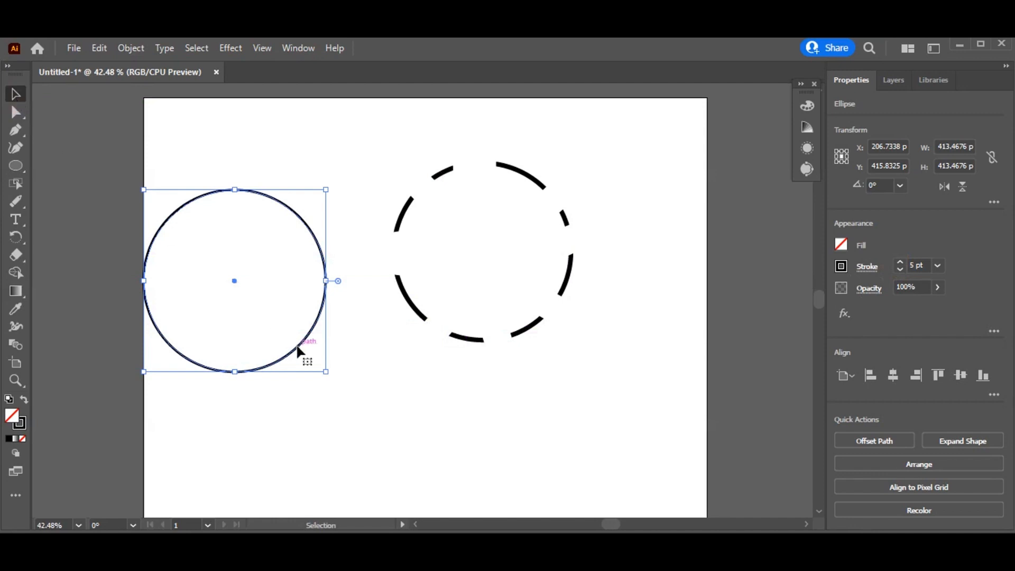
pyautogui.moveTo(297, 348); pyautogui.dragTo(328, 362)
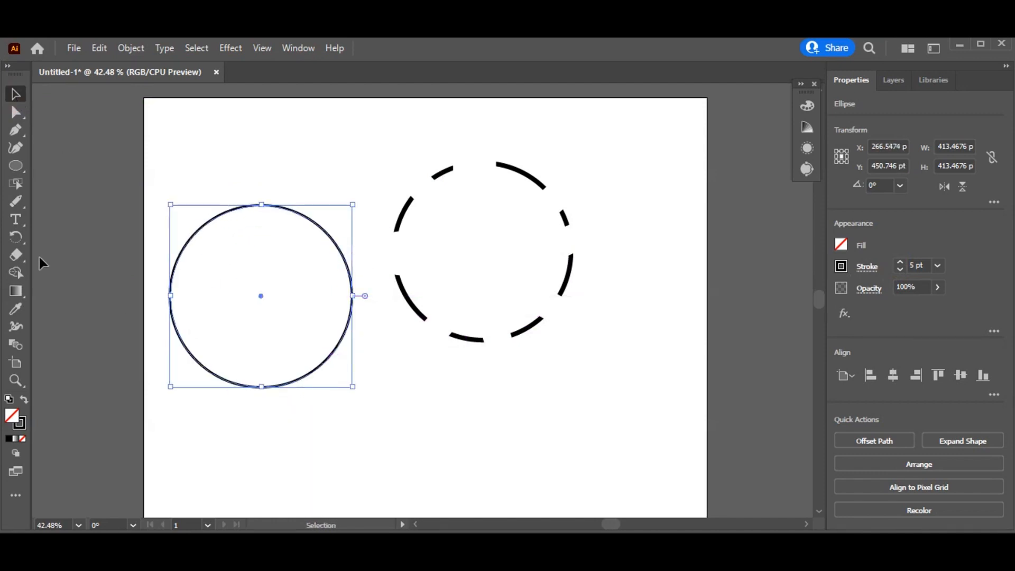
# Cut two diagonal bands from upper left to lower right across the outlined circle with the Eraser tool, then deselect the pieces.
pyautogui.click(16, 255)
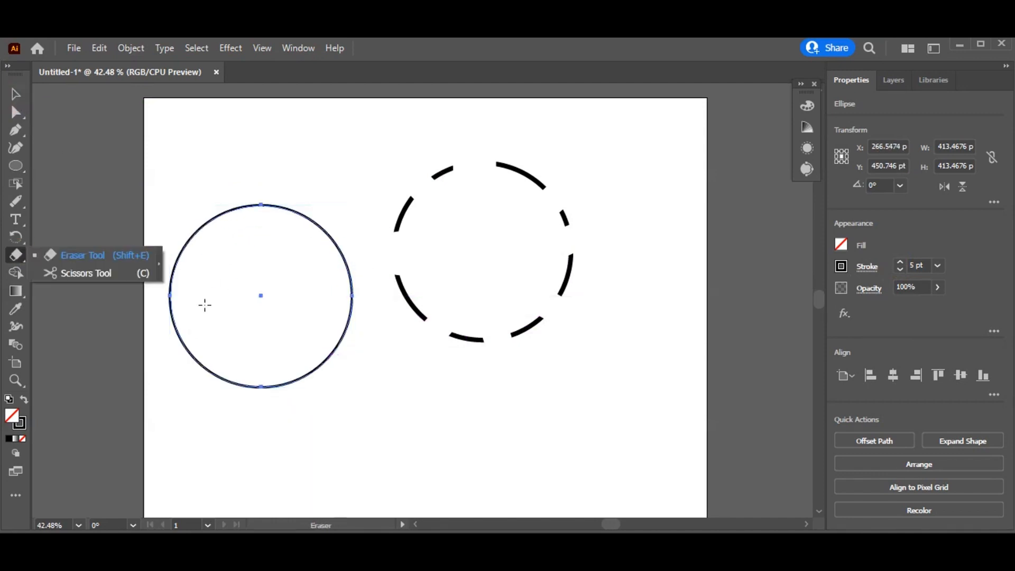
pyautogui.click(100, 254)
pyautogui.moveTo(317, 385); pyautogui.dragTo(152, 217)
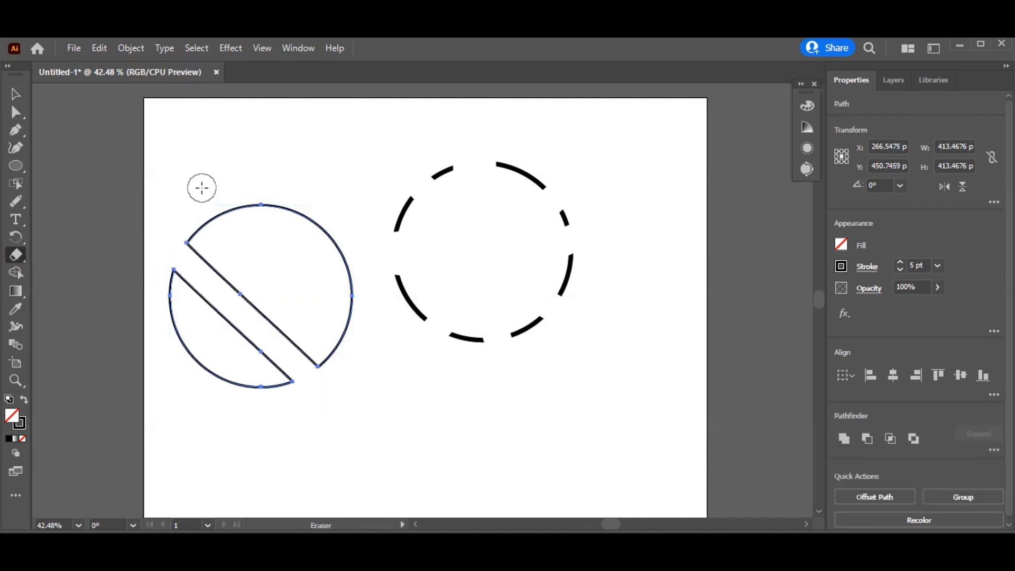
pyautogui.moveTo(202, 183); pyautogui.dragTo(370, 325)
pyautogui.click(18, 98)
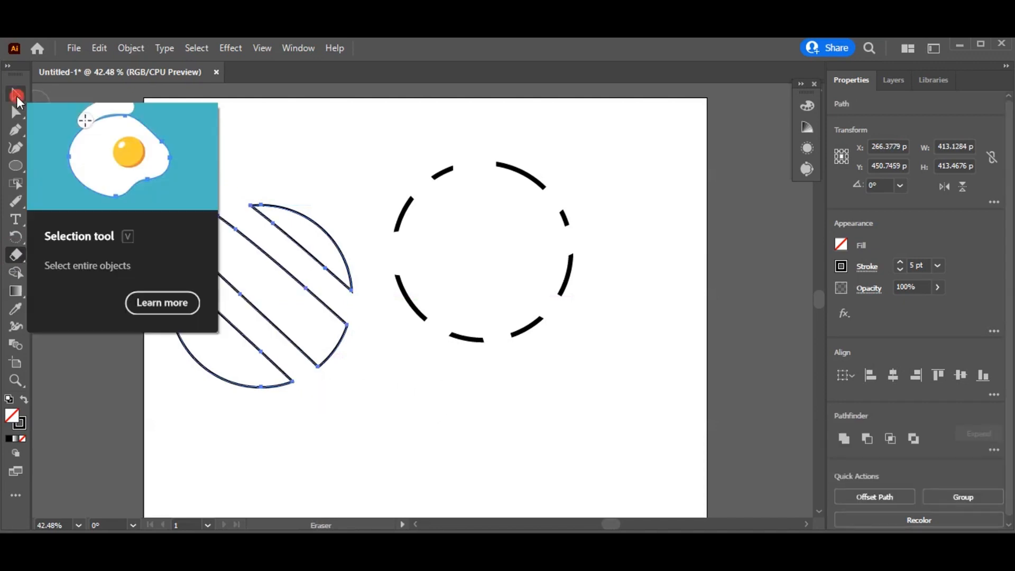
pyautogui.click(352, 474)
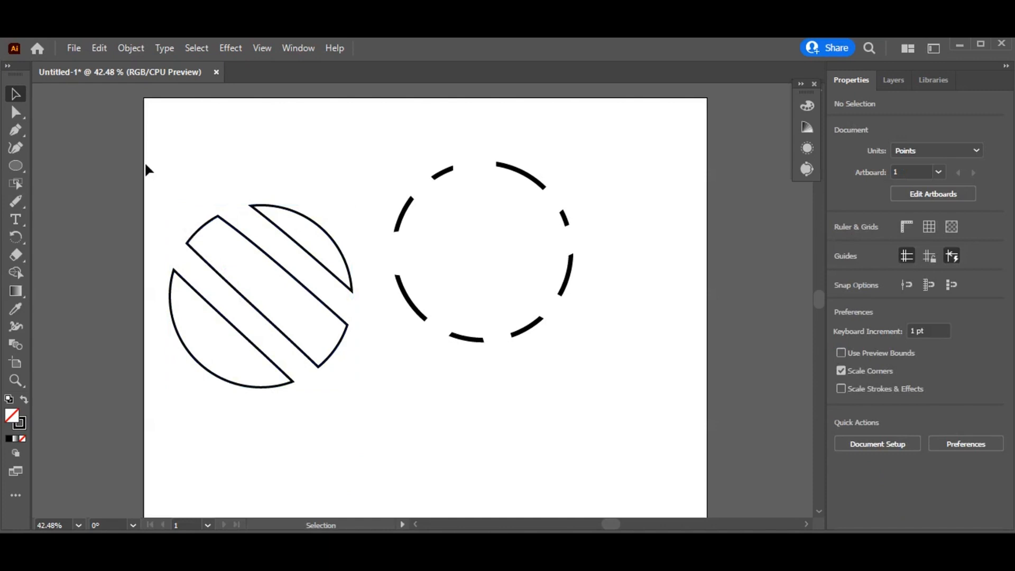
# Select all three pieces of the cut circle and expand their fill and stroke.
pyautogui.moveTo(144, 160); pyautogui.dragTo(343, 398)
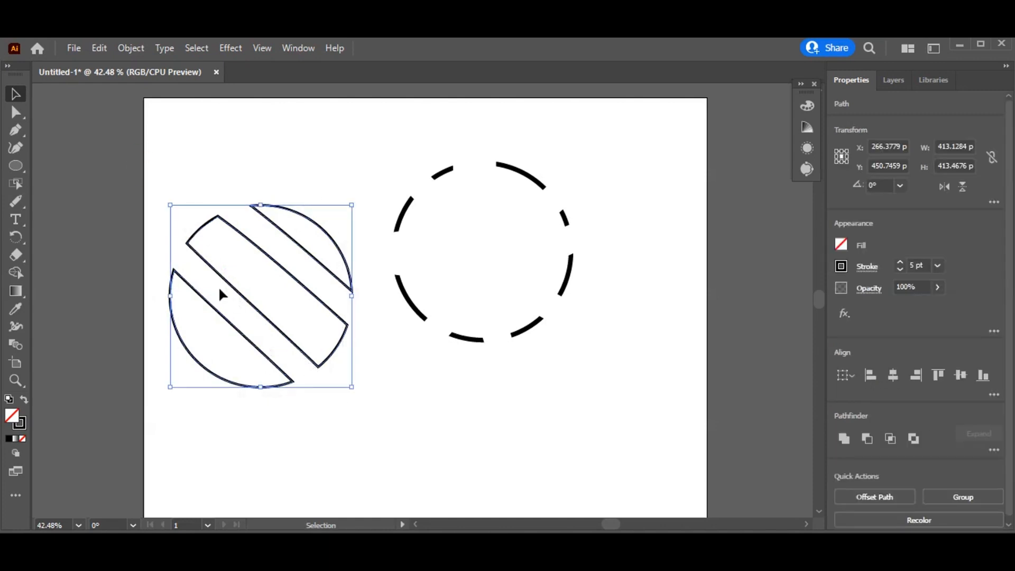
pyautogui.click(134, 48)
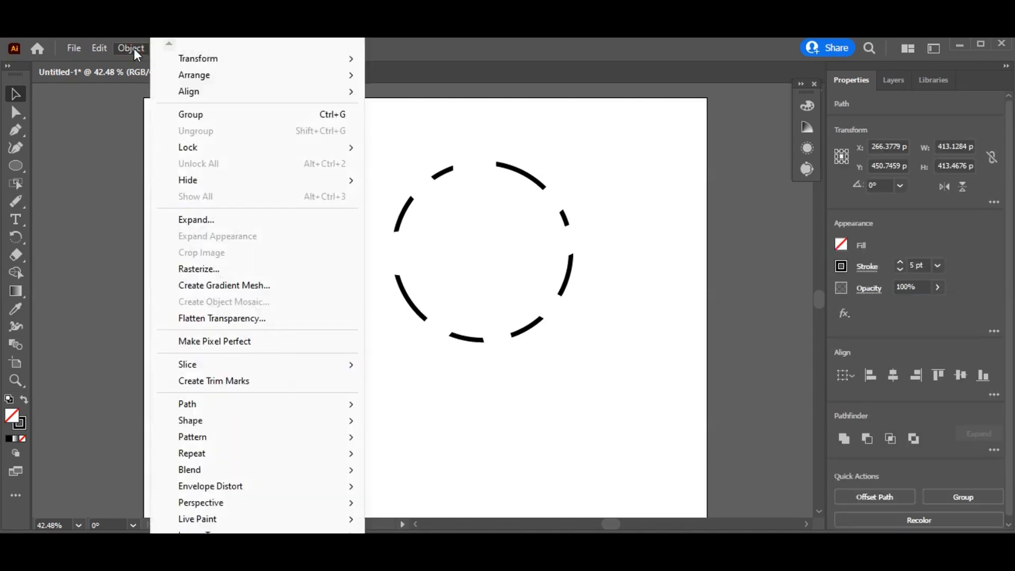
pyautogui.click(210, 224)
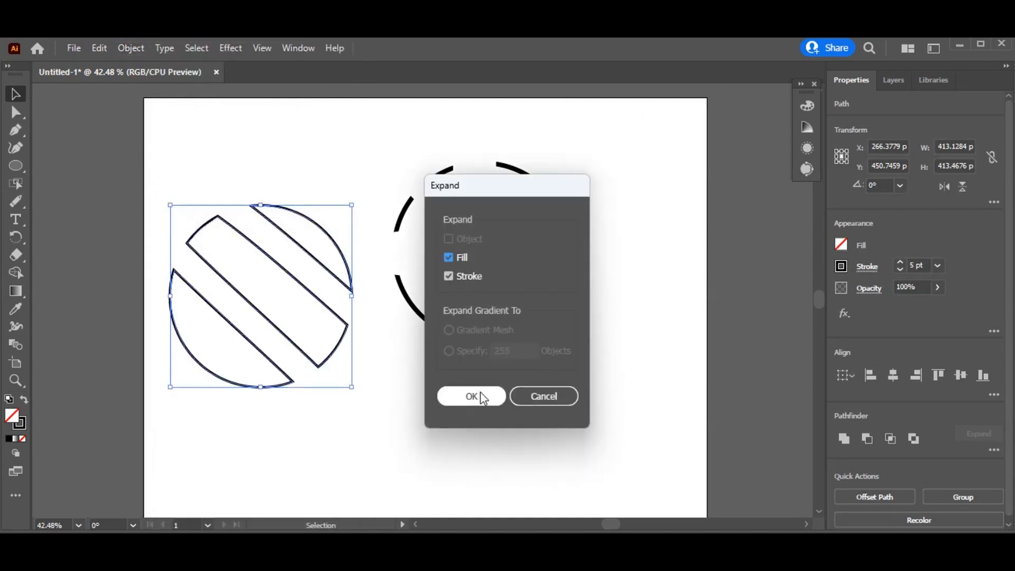
pyautogui.click(472, 397)
# Erase several gaps through the expanded circle pieces and their diagonal lines with the Eraser tool, then deselect them.
pyautogui.click(16, 255)
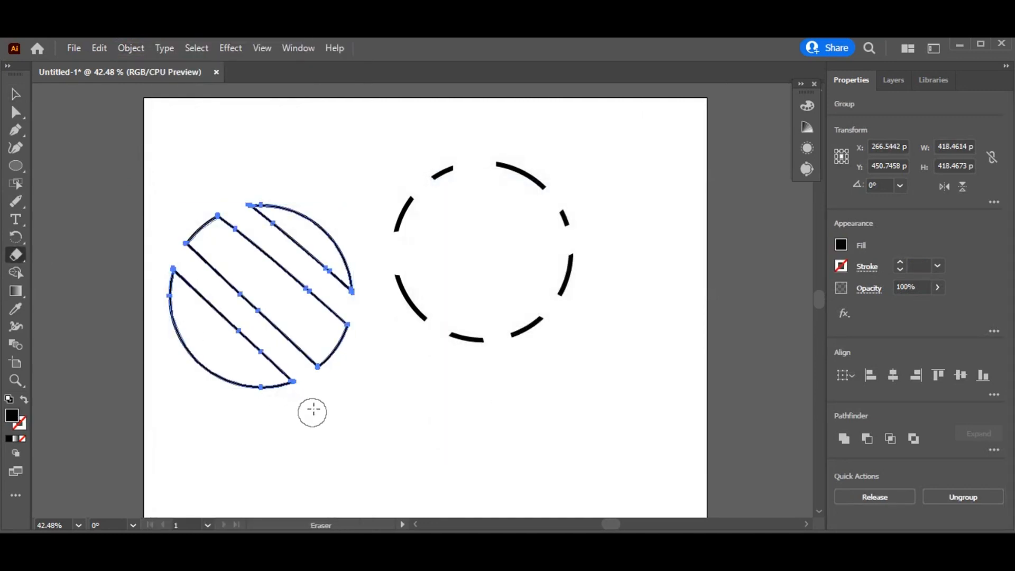
pyautogui.moveTo(227, 340); pyautogui.dragTo(293, 292)
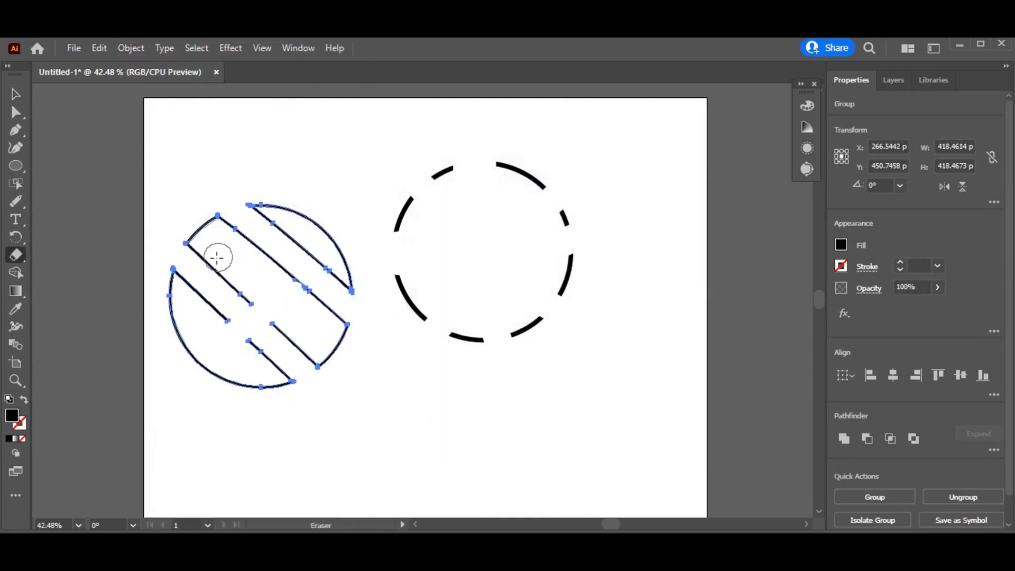
pyautogui.moveTo(200, 253)
pyautogui.mouseDown()
pyautogui.moveTo(251, 306)
pyautogui.moveTo(235, 320)
pyautogui.moveTo(195, 274)
pyautogui.mouseUp()
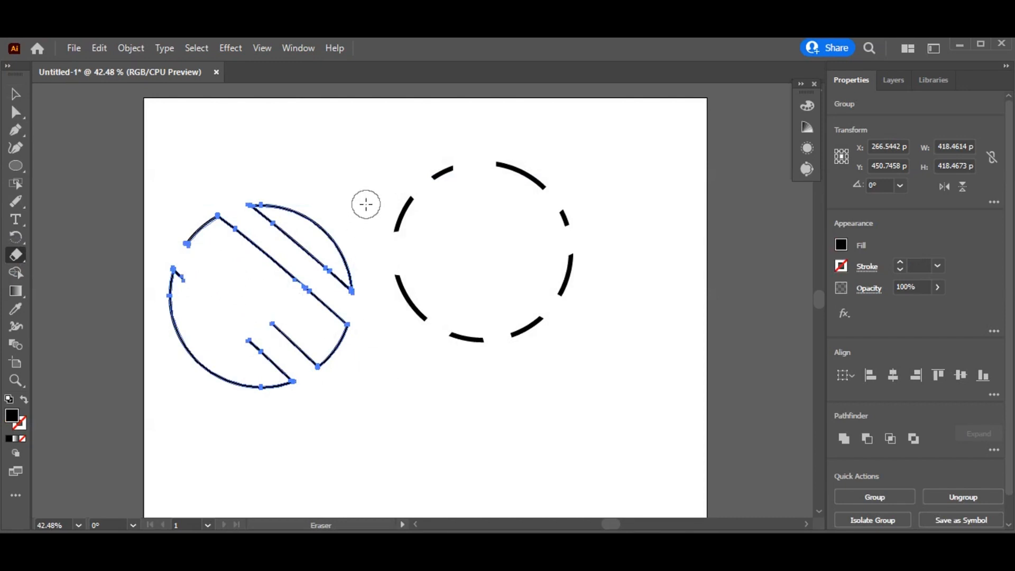
pyautogui.moveTo(364, 204); pyautogui.dragTo(85, 415)
pyautogui.moveTo(204, 397); pyautogui.dragTo(357, 316)
pyautogui.click(16, 94)
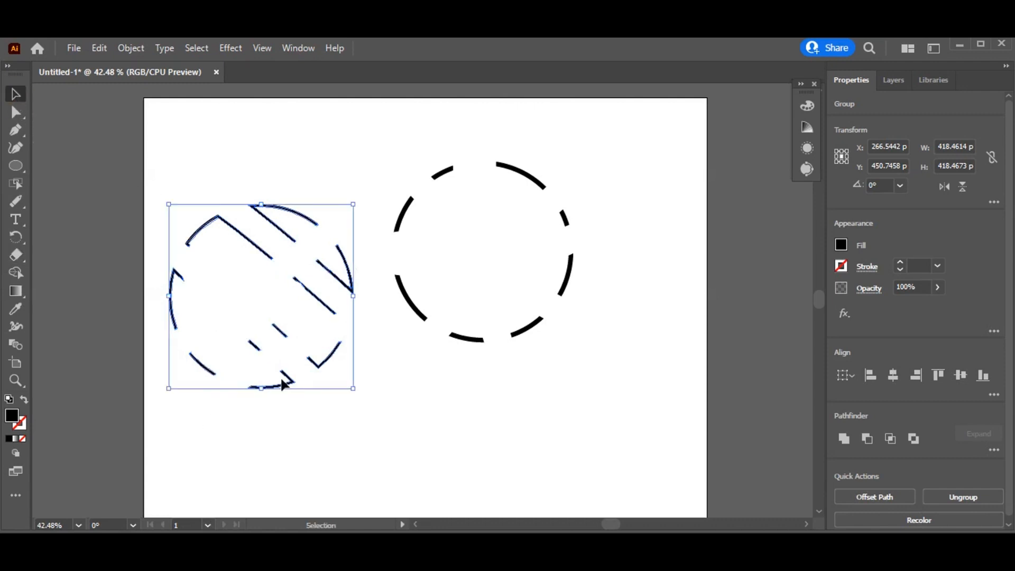
pyautogui.click(376, 472)
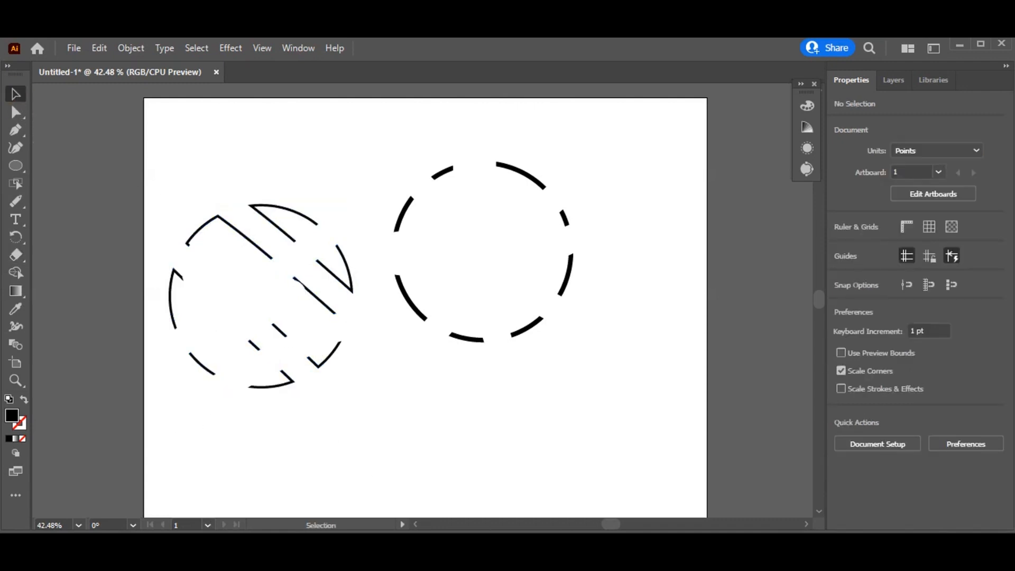